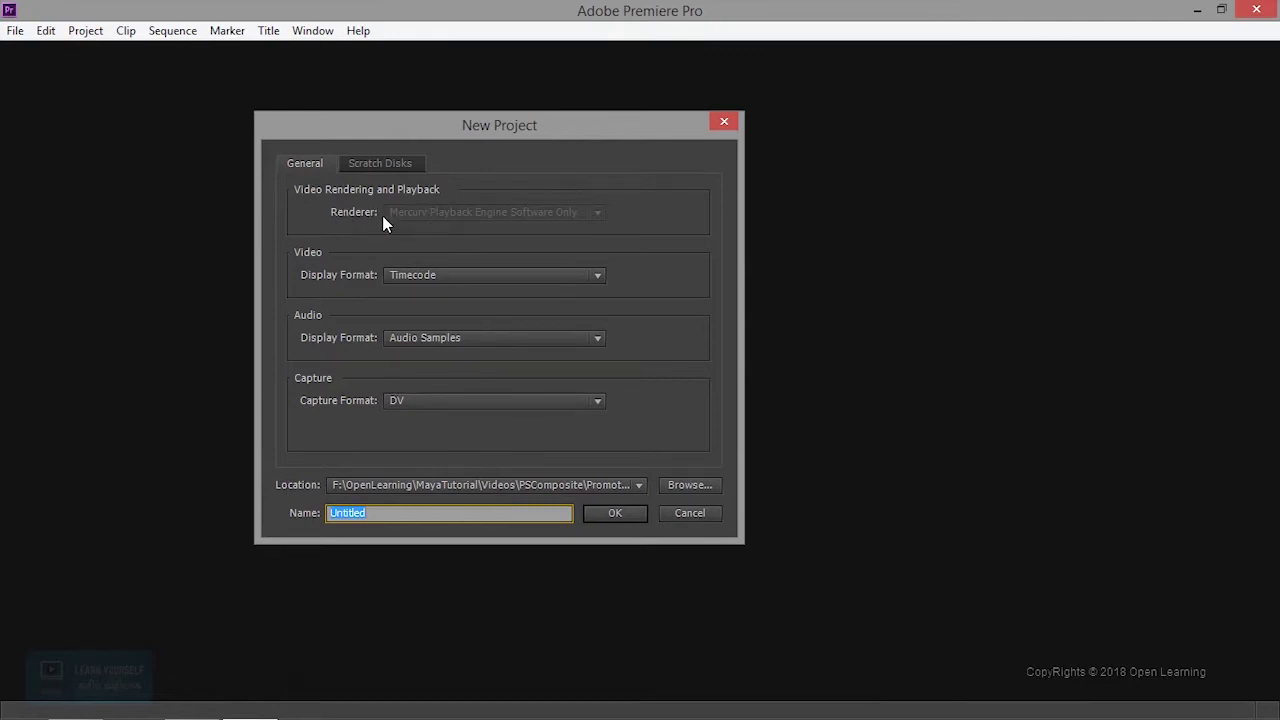
{"action": "left_click", "coordinate": [443, 274]}
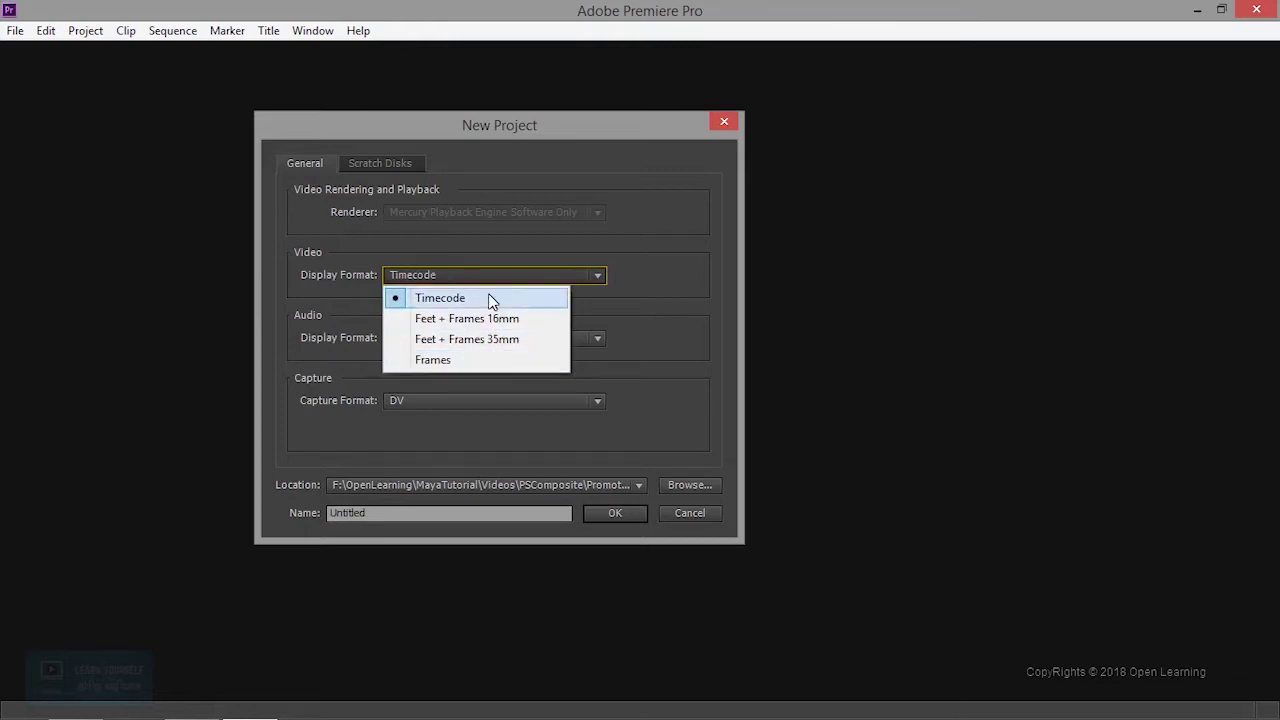
{"action": "left_click", "coordinate": [490, 298]}
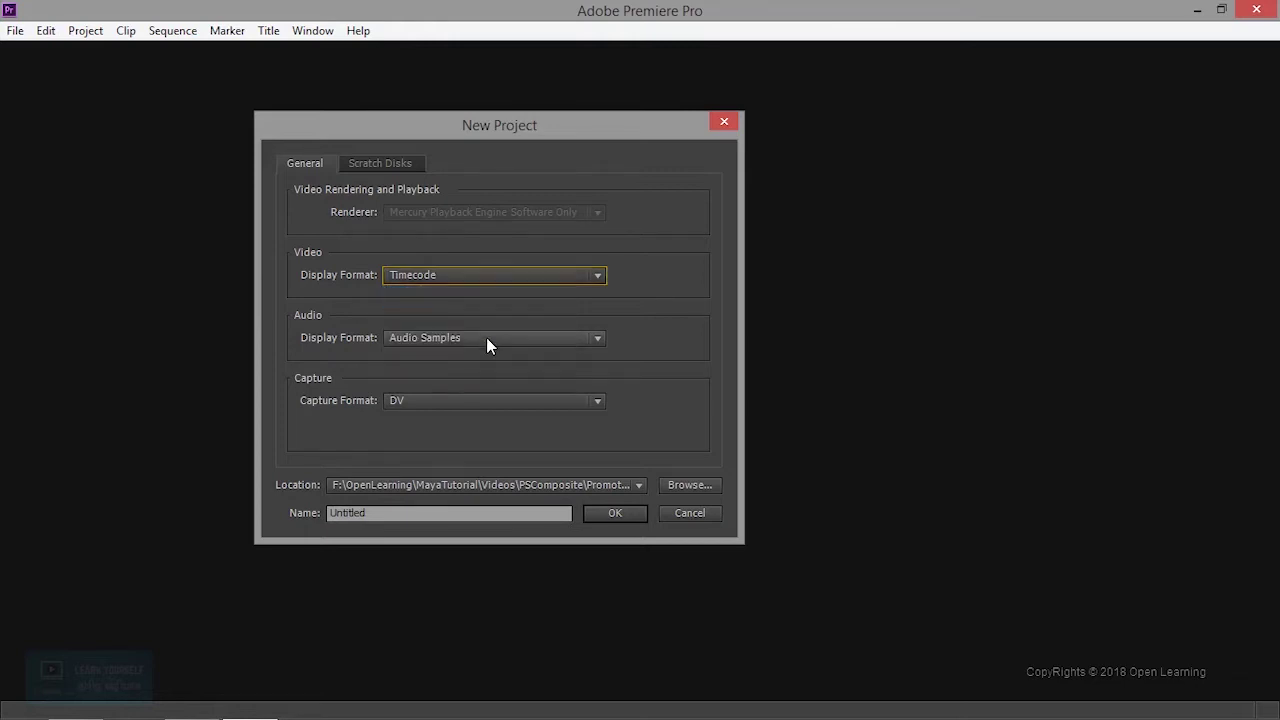
{"action": "left_click", "coordinate": [488, 339]}
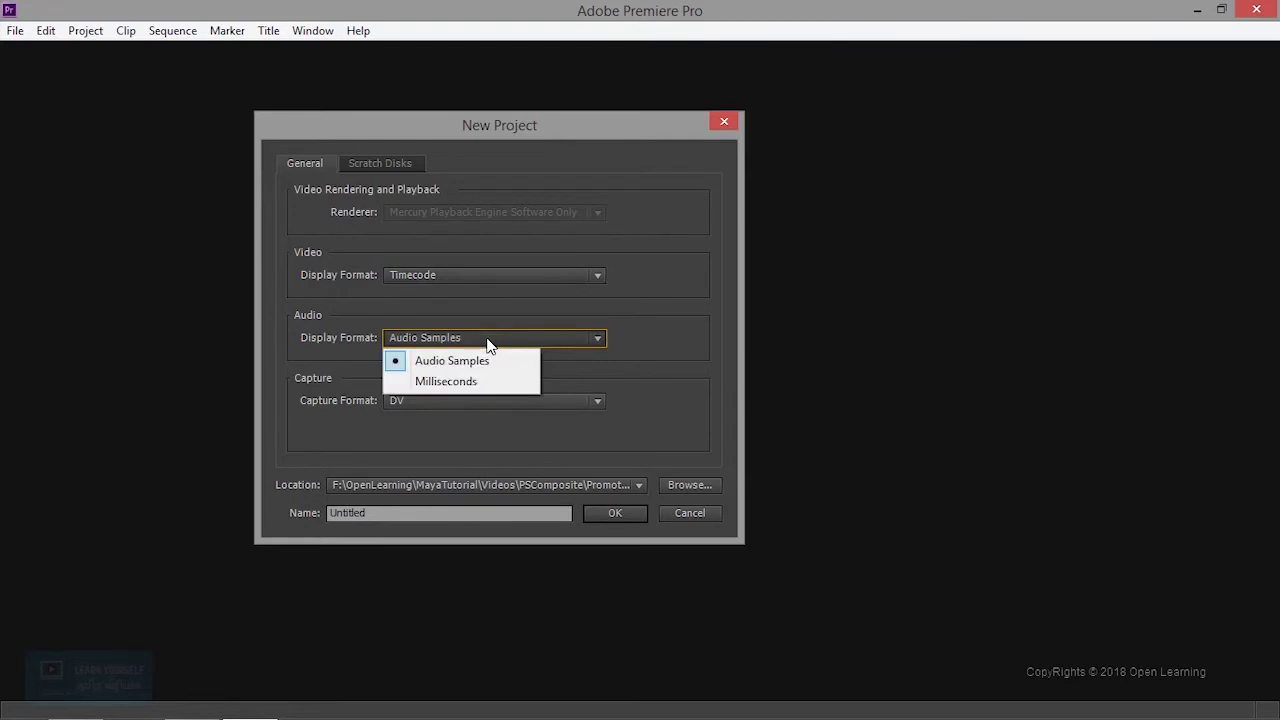
{"action": "left_click", "coordinate": [677, 367]}
{"action": "left_click", "coordinate": [561, 401]}
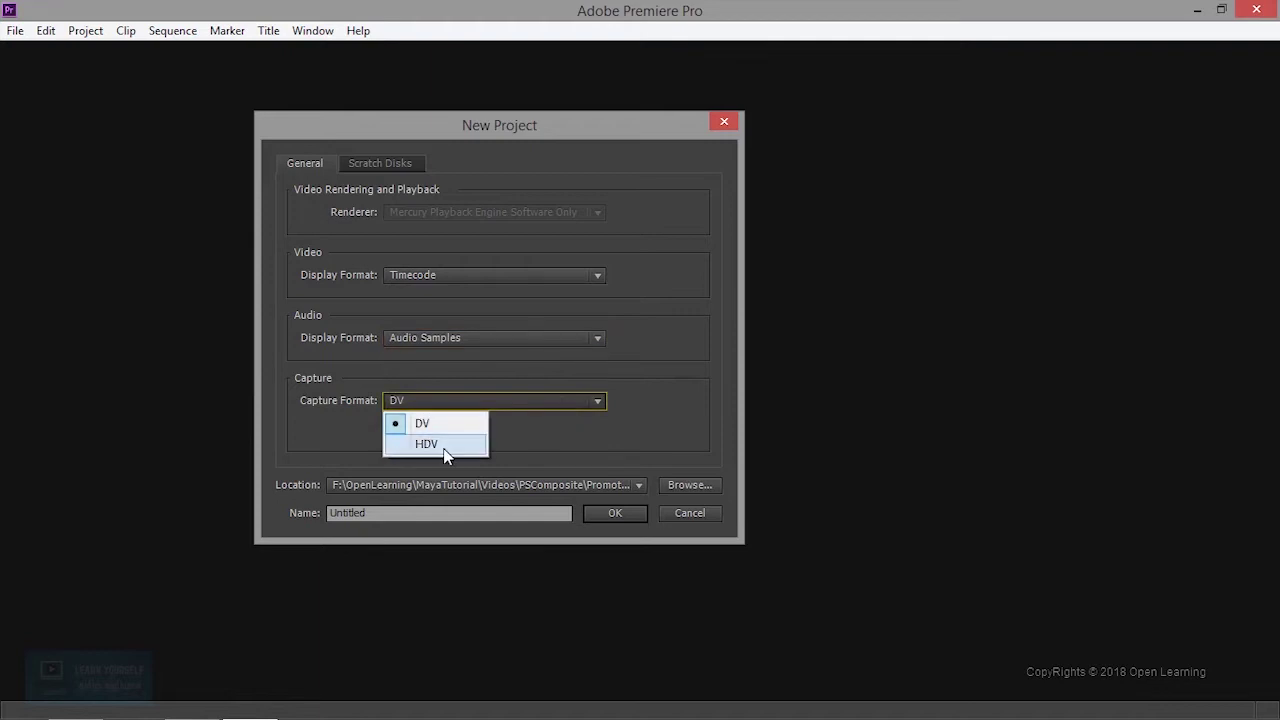
{"action": "left_click", "coordinate": [618, 434]}
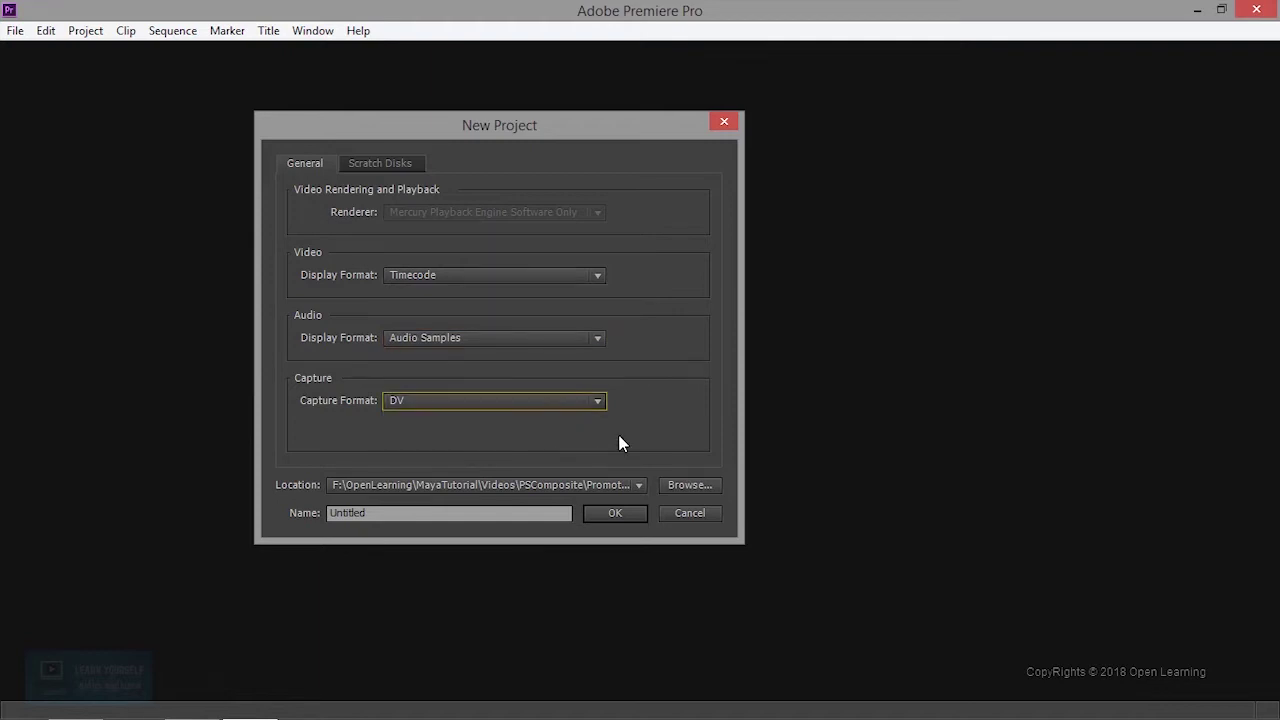
Make a new PremiereIntro folder in F:\RecordedTutorial and use it as the project location.
{"action": "left_click", "coordinate": [708, 485]}
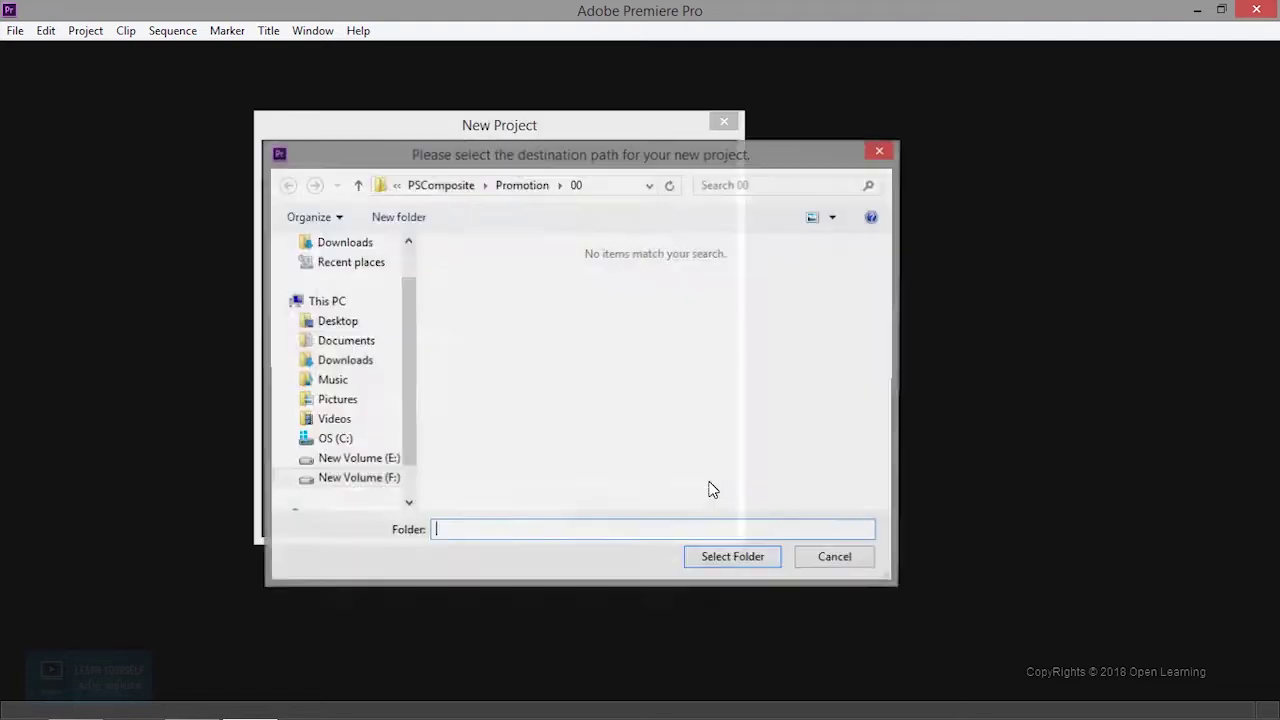
{"action": "left_click", "coordinate": [360, 478]}
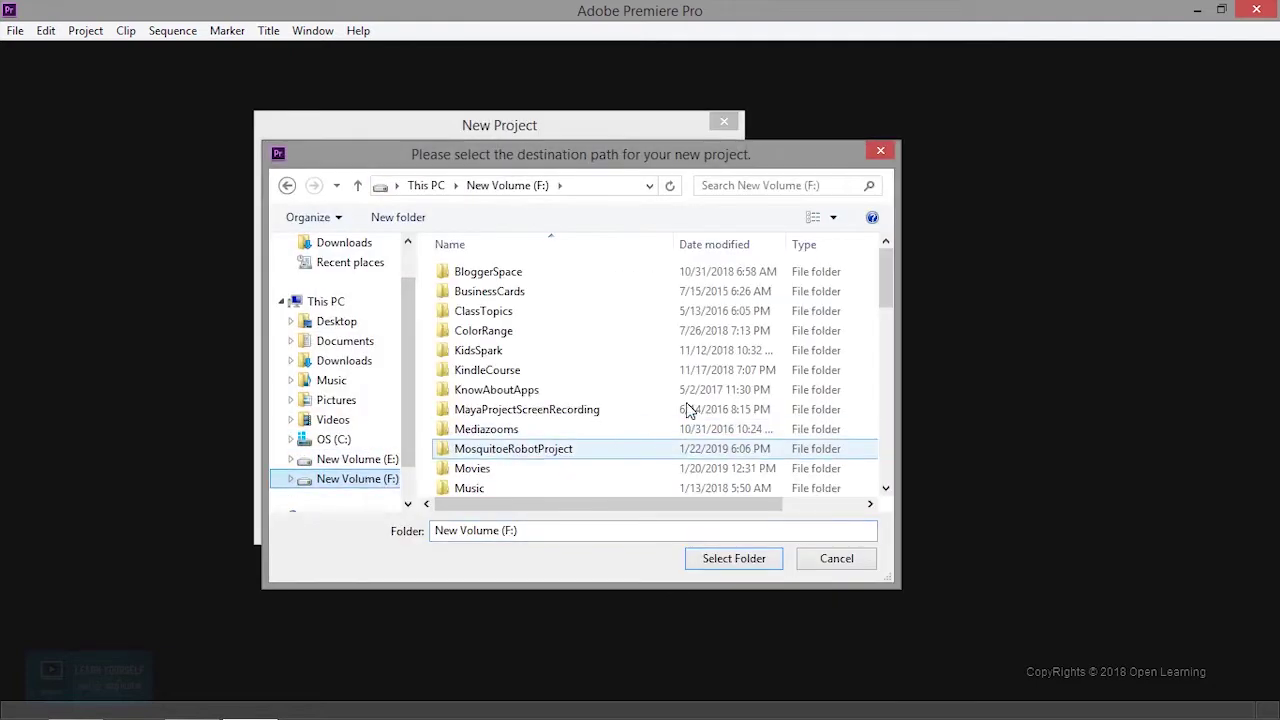
{"action": "scroll", "coordinate": [520, 465], "scroll_direction": "down", "scroll_amount": 5}
{"action": "double_click", "coordinate": [497, 406]}
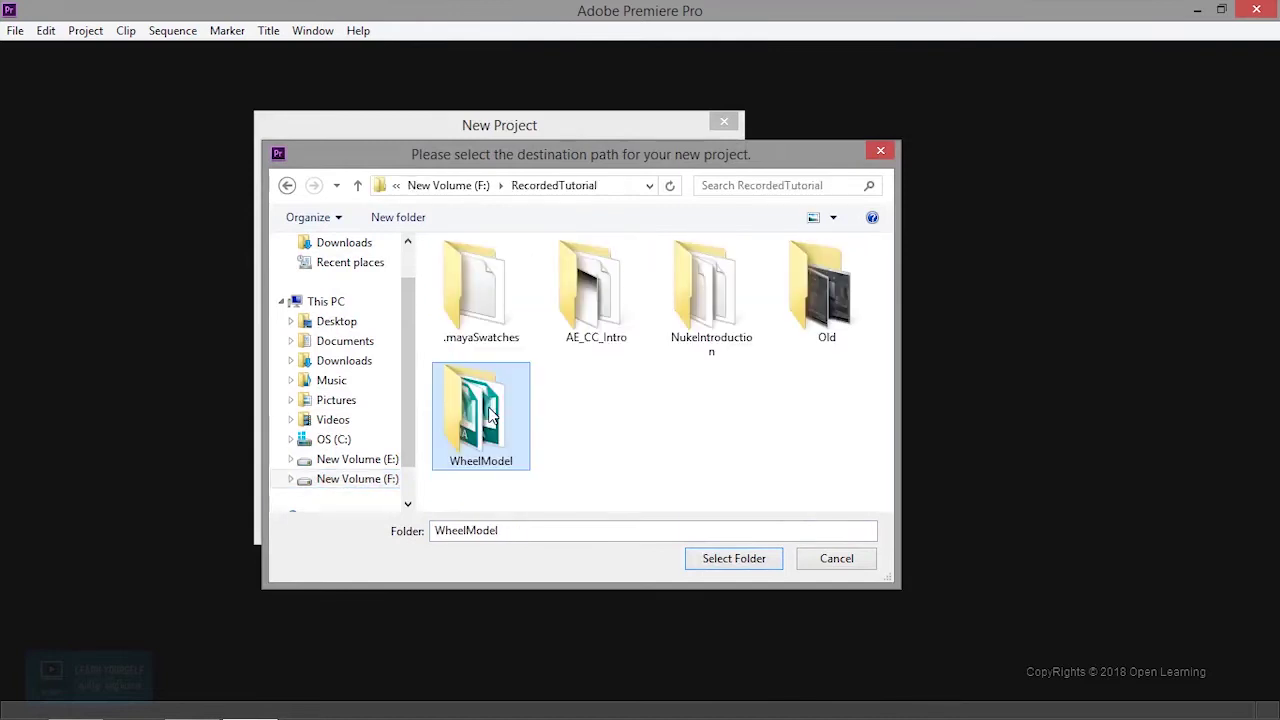
{"action": "left_click", "coordinate": [421, 224]}
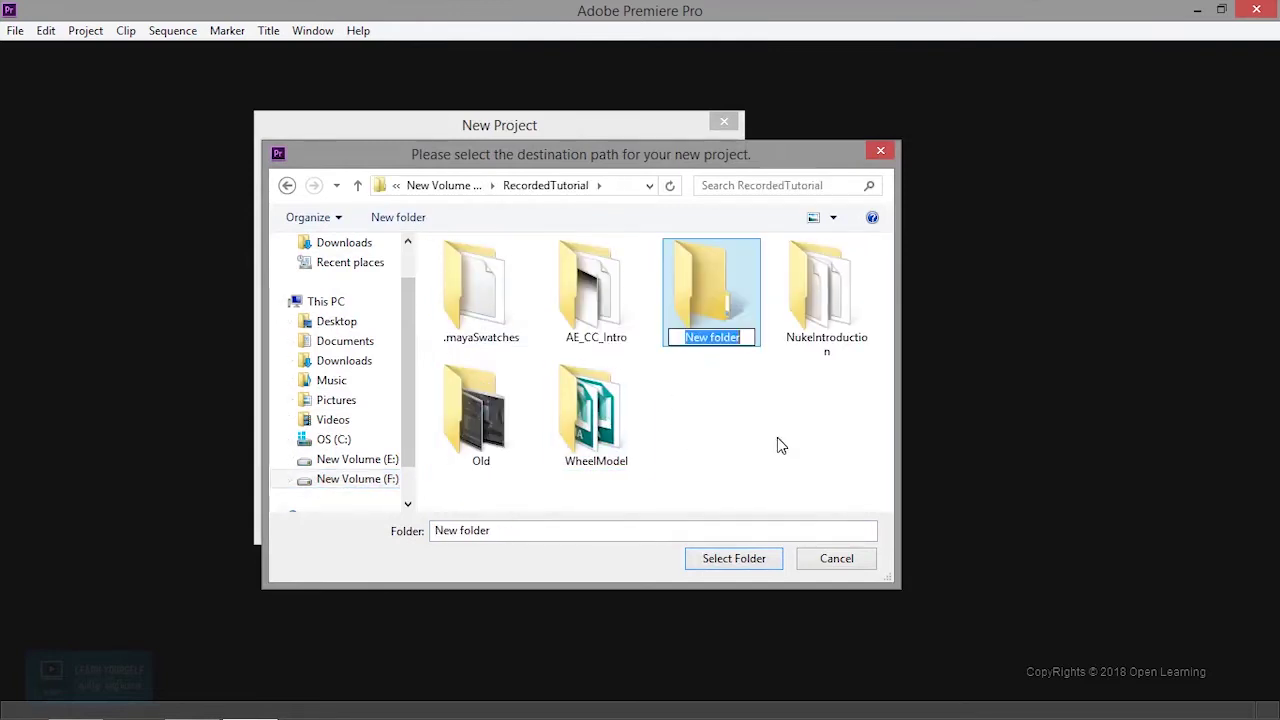
{"action": "type", "text": "Premi"}
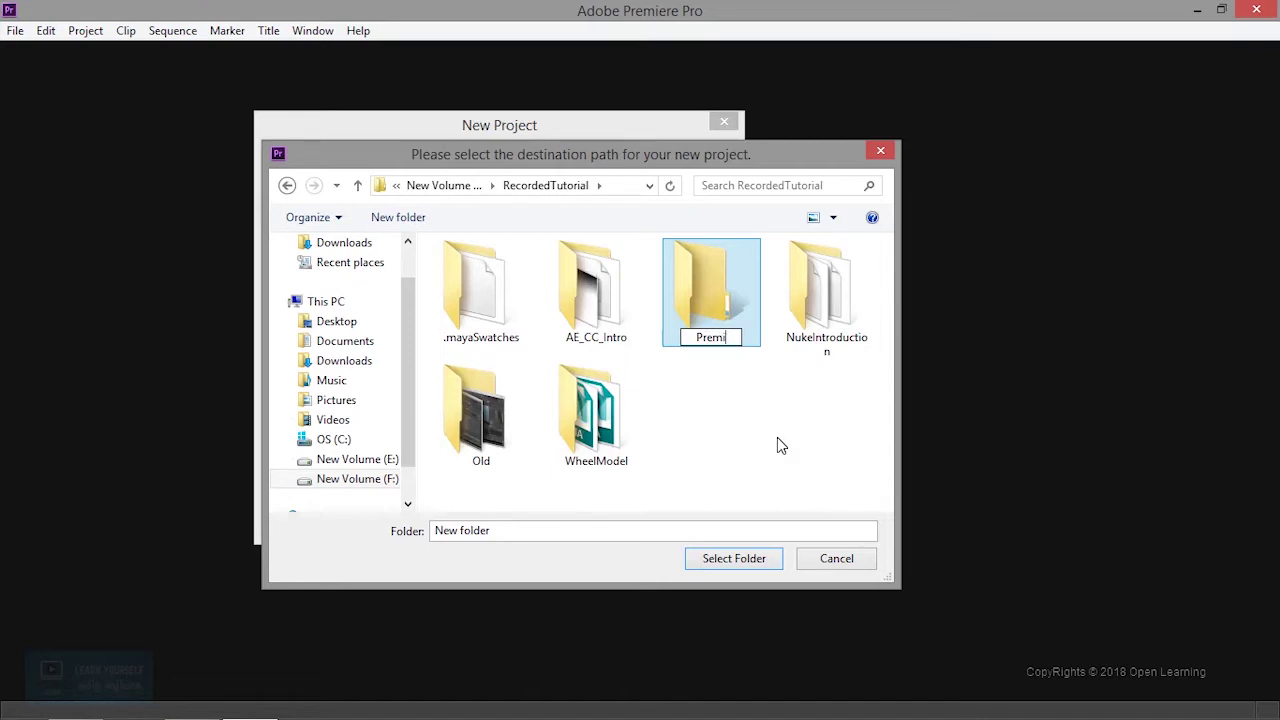
{"action": "type", "text": "ereIntro"}
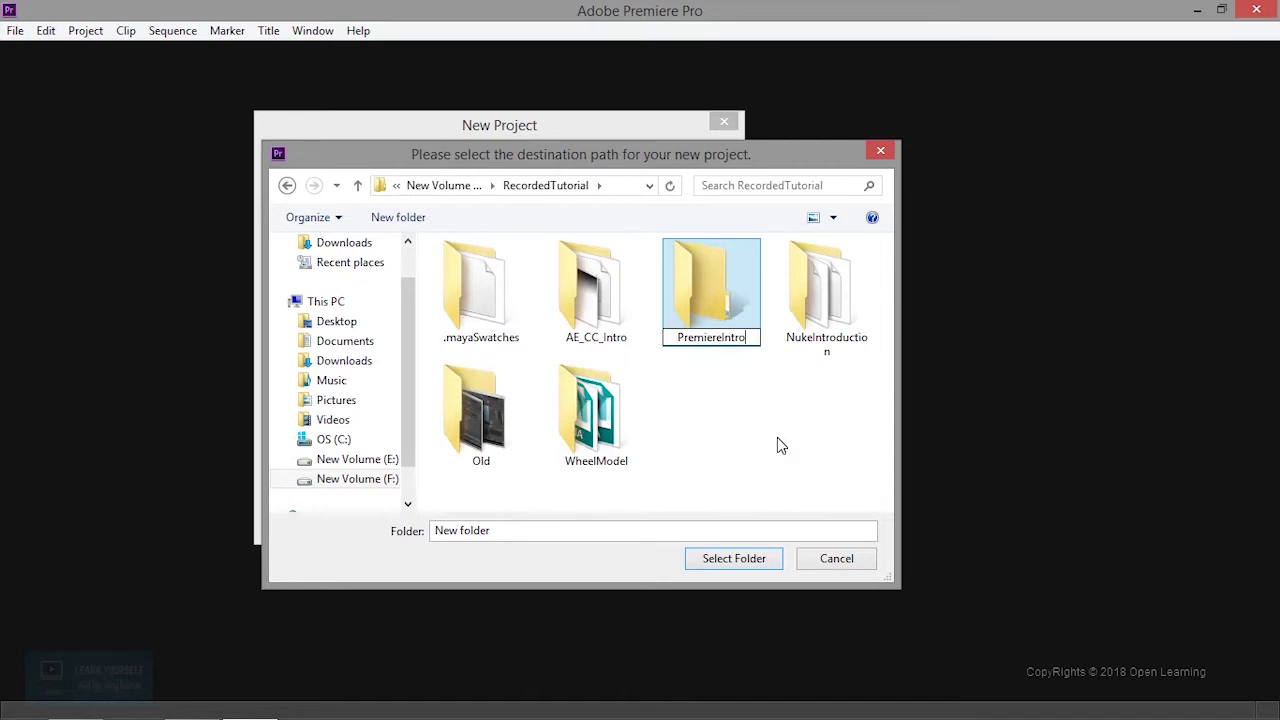
{"action": "key", "text": "Return"}
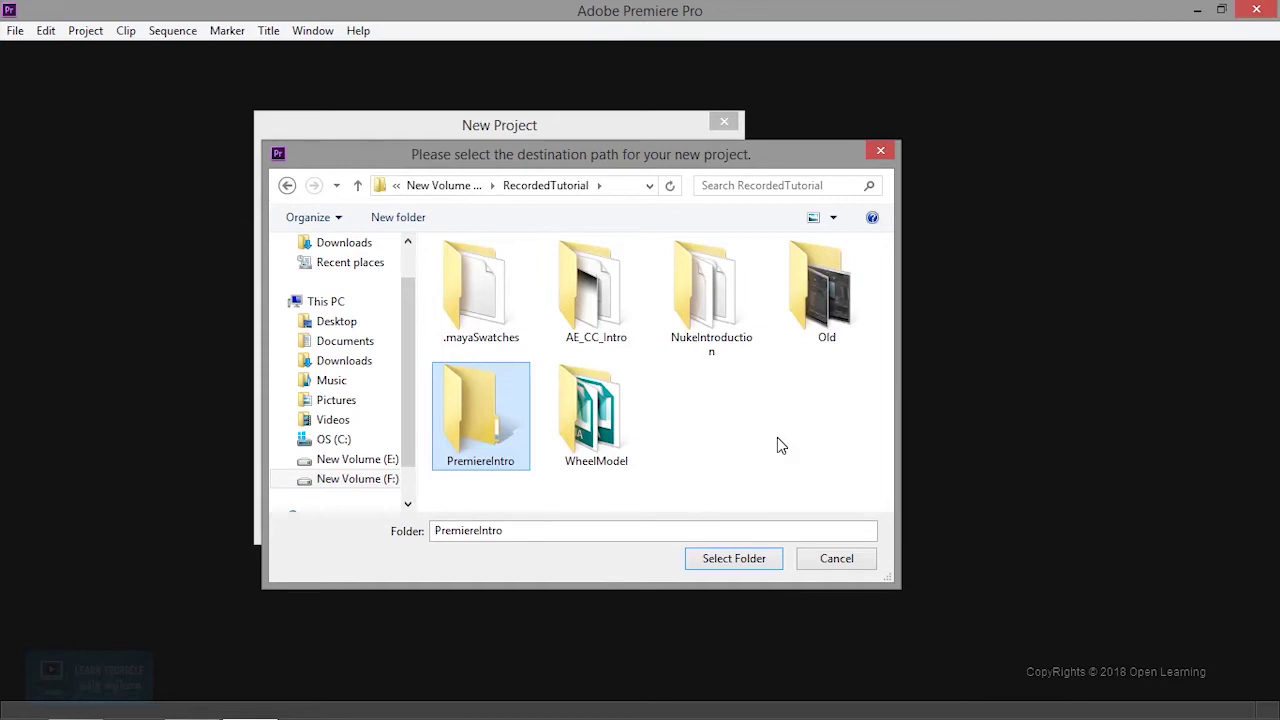
{"action": "left_click", "coordinate": [757, 558]}
Name the project 01_PremiereIntro and create it.
{"action": "left_click", "coordinate": [440, 512]}
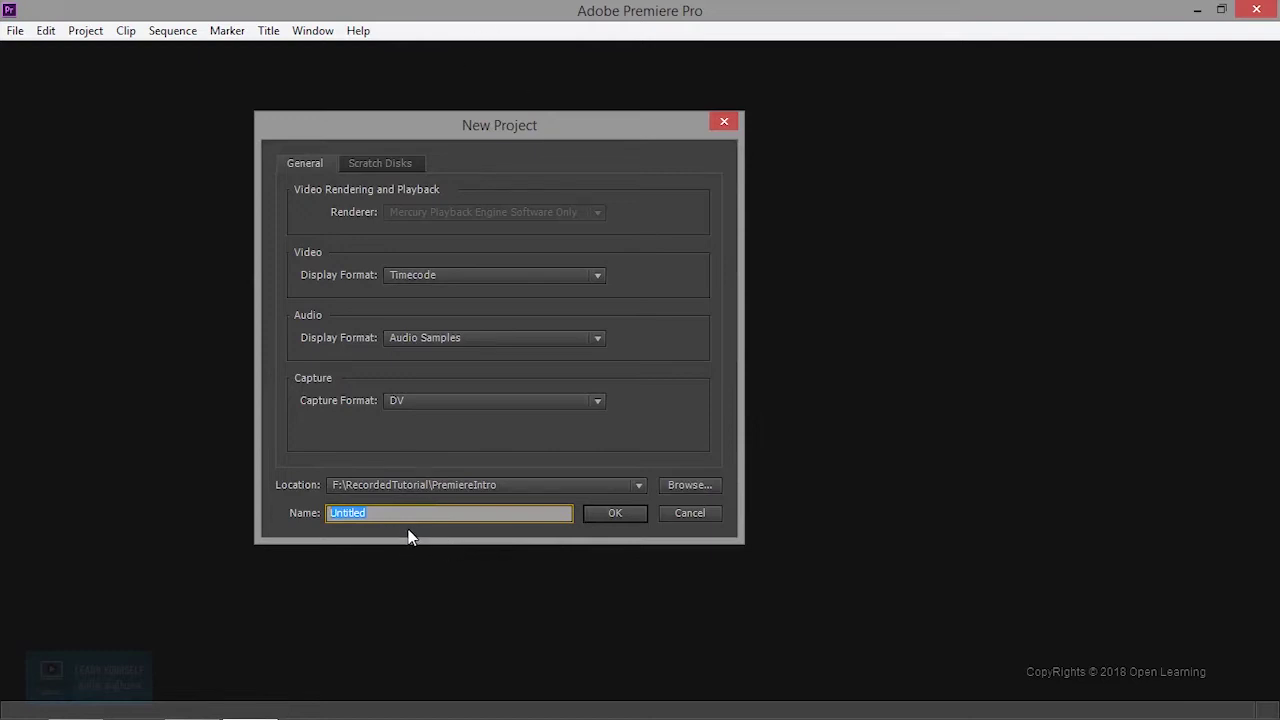
{"action": "type", "text": "01_PremiereIntro"}
{"action": "key", "text": "Return"}
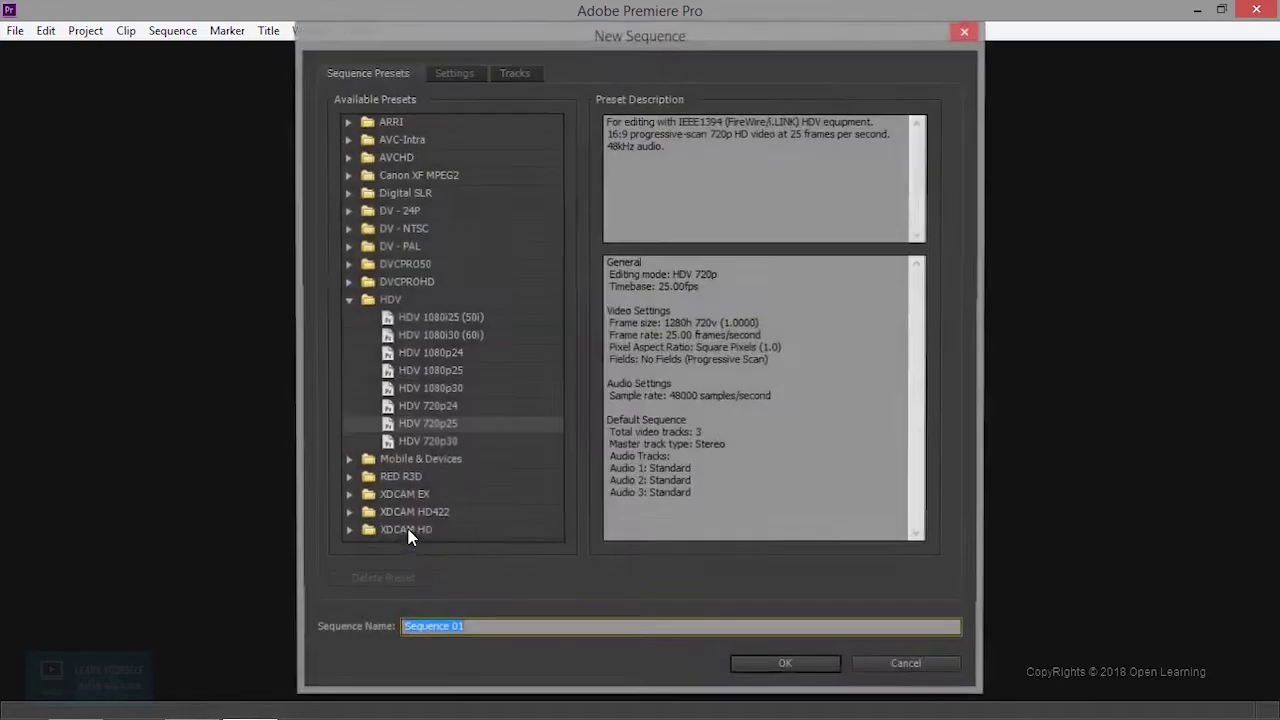
Nudge the New Sequence dialog slightly to the right.
{"action": "left_click_drag", "start_coordinate": [586, 35], "coordinate": [614, 33]}
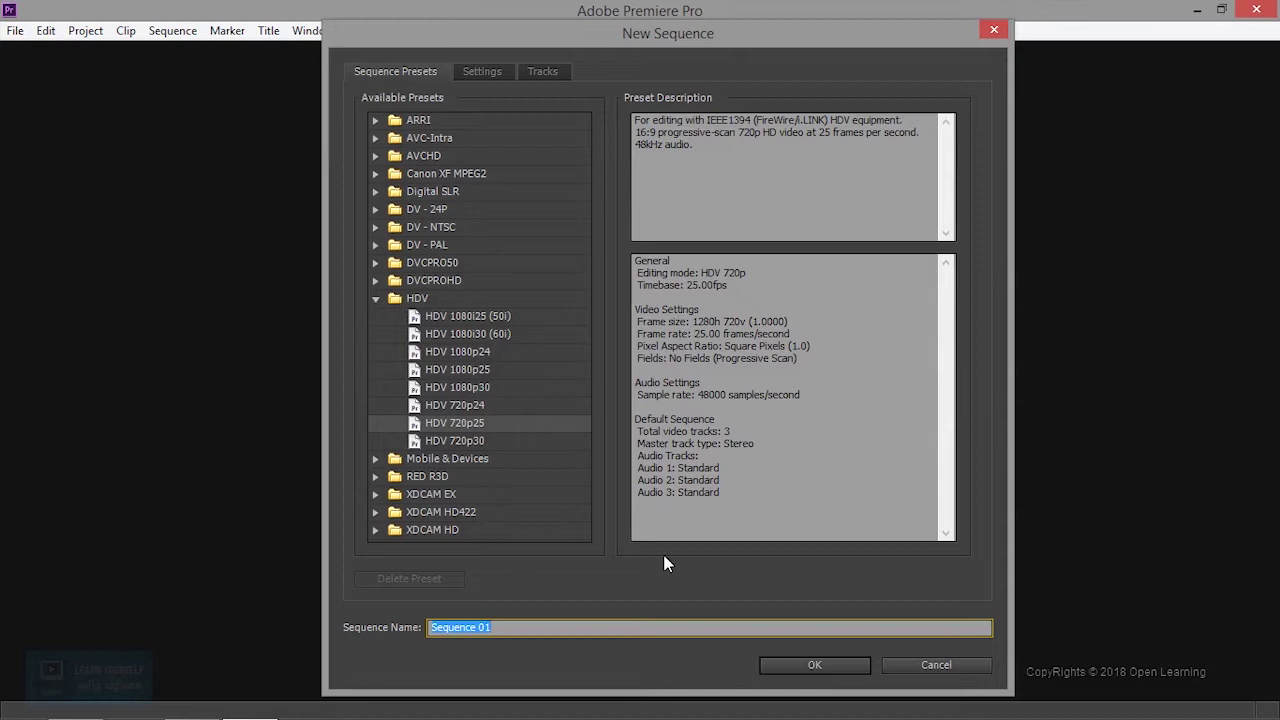
Set the sequence editing mode to HDV 1080p in the Settings tab.
{"action": "left_click", "coordinate": [500, 74]}
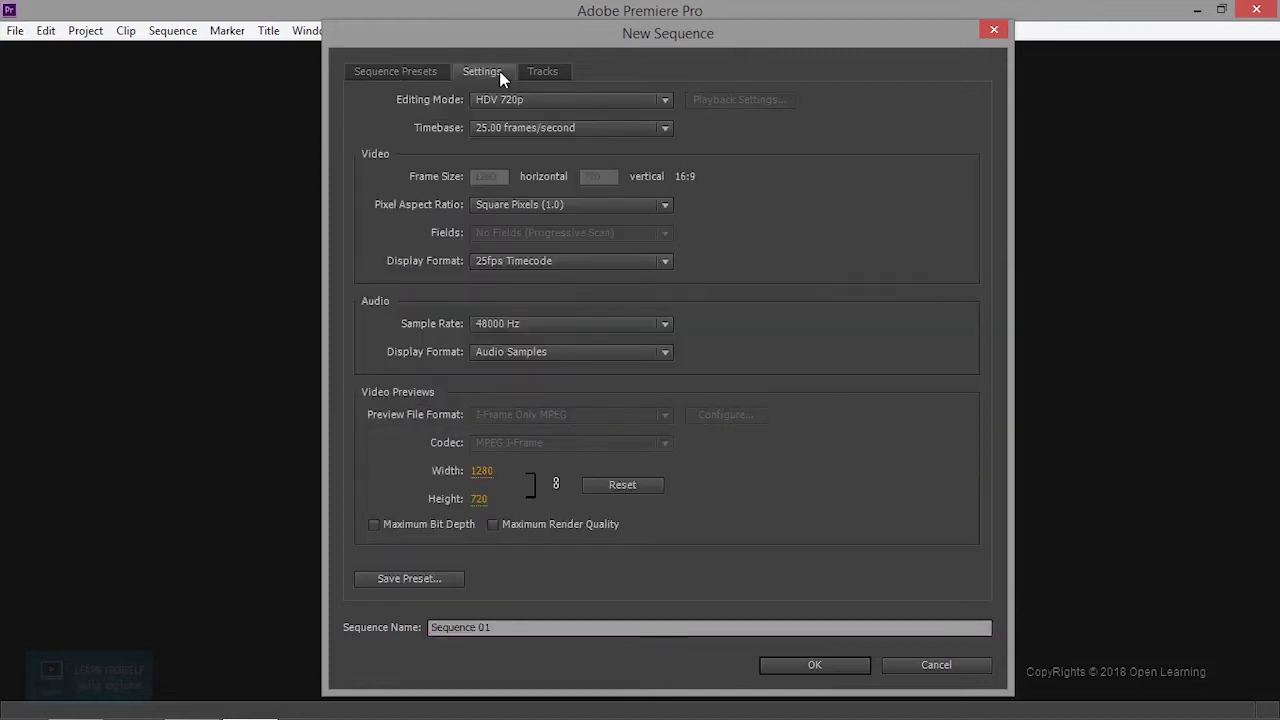
{"action": "left_click", "coordinate": [571, 100]}
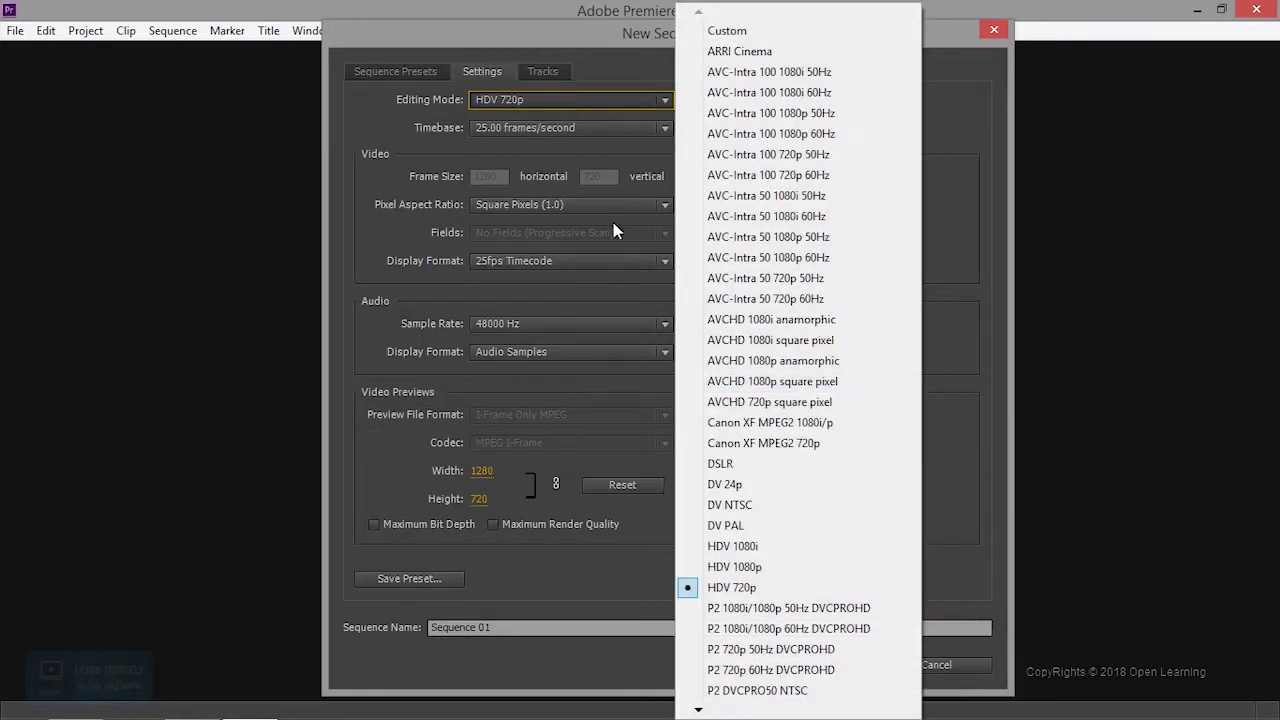
{"action": "left_click", "coordinate": [757, 568]}
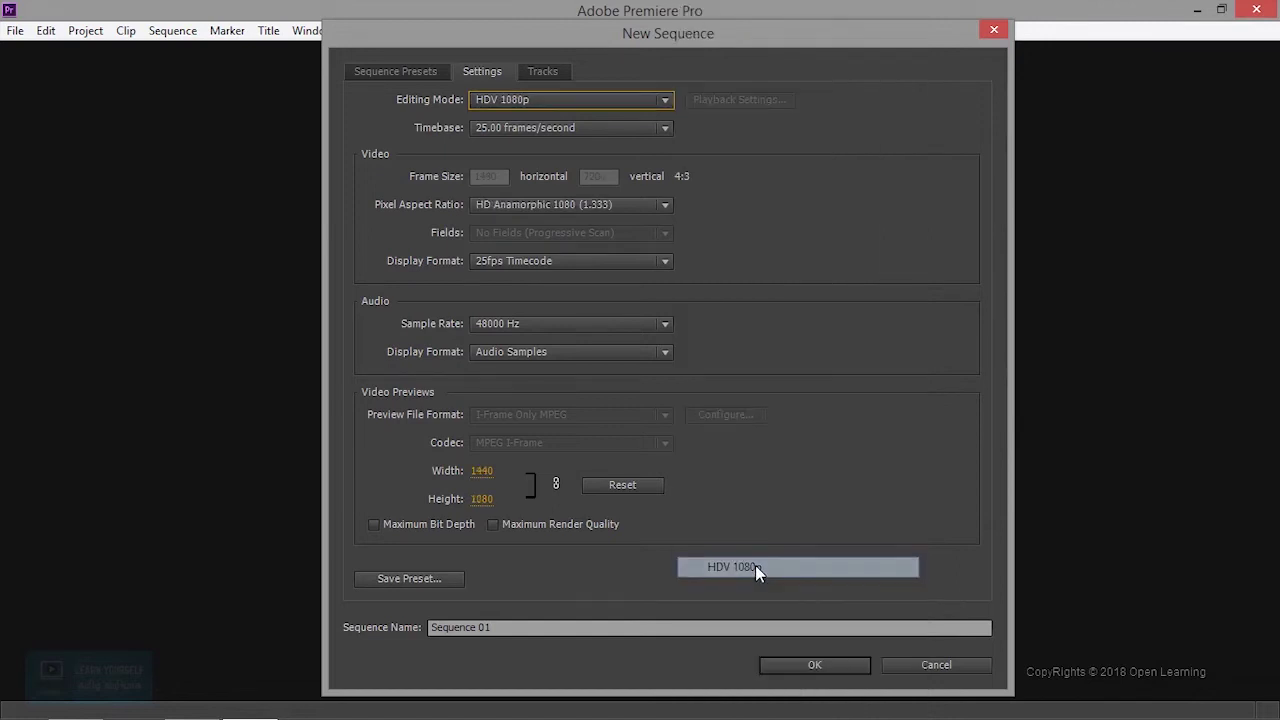
Correct the preview width, keeping height 1080, and create Sequence 01.
{"action": "left_click", "coordinate": [483, 471]}
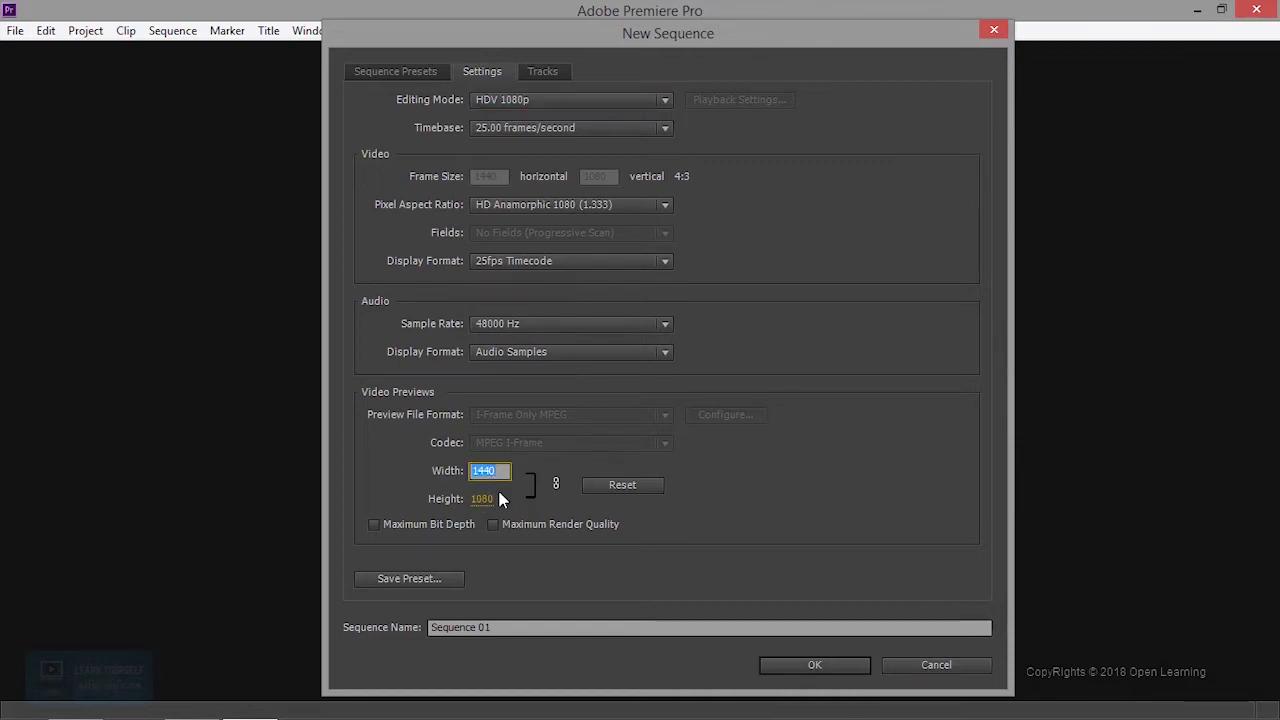
{"action": "key", "text": "Return"}
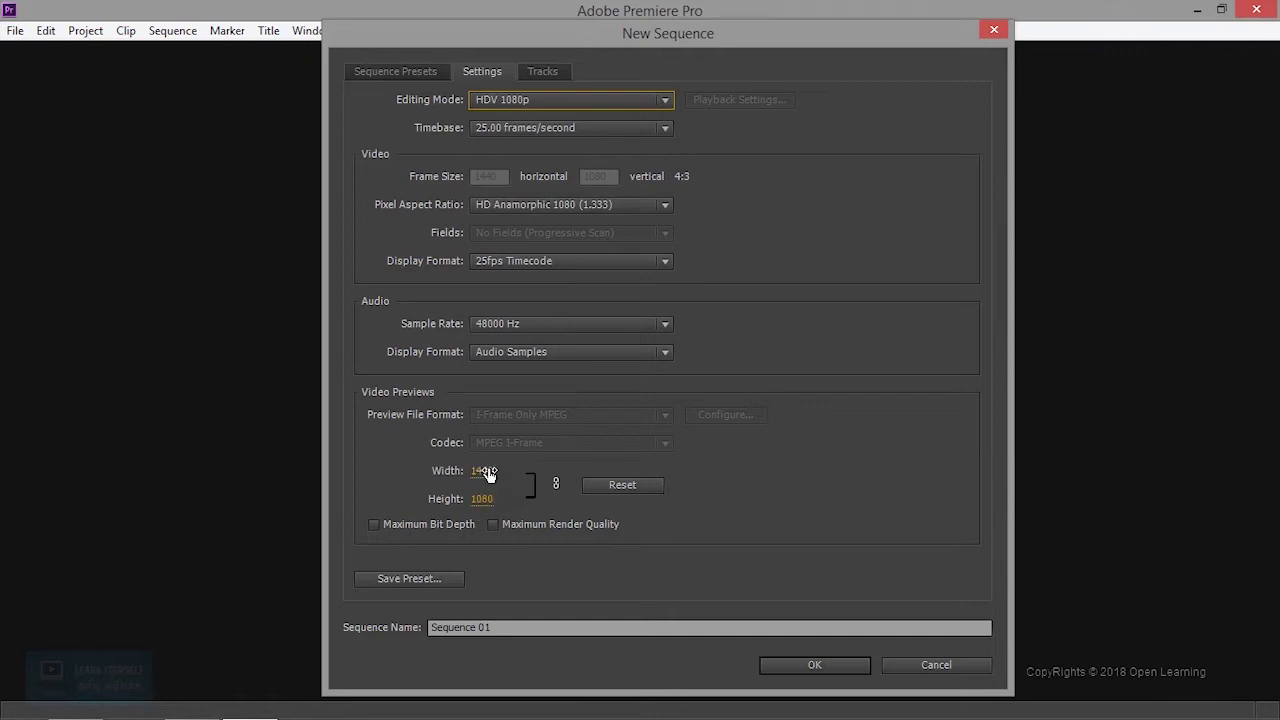
{"action": "left_click", "coordinate": [483, 471]}
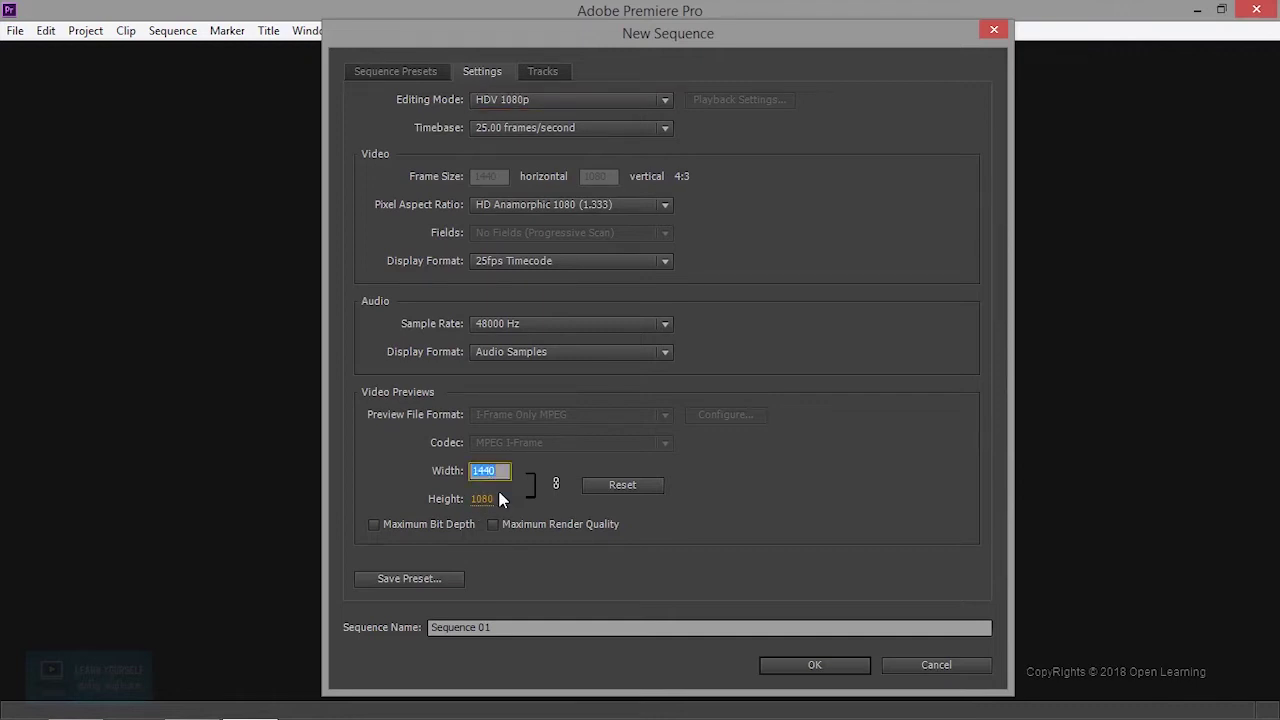
{"action": "type", "text": "1980"}
{"action": "left_click", "coordinate": [482, 499]}
{"action": "left_click", "coordinate": [557, 488]}
{"action": "left_click", "coordinate": [606, 485]}
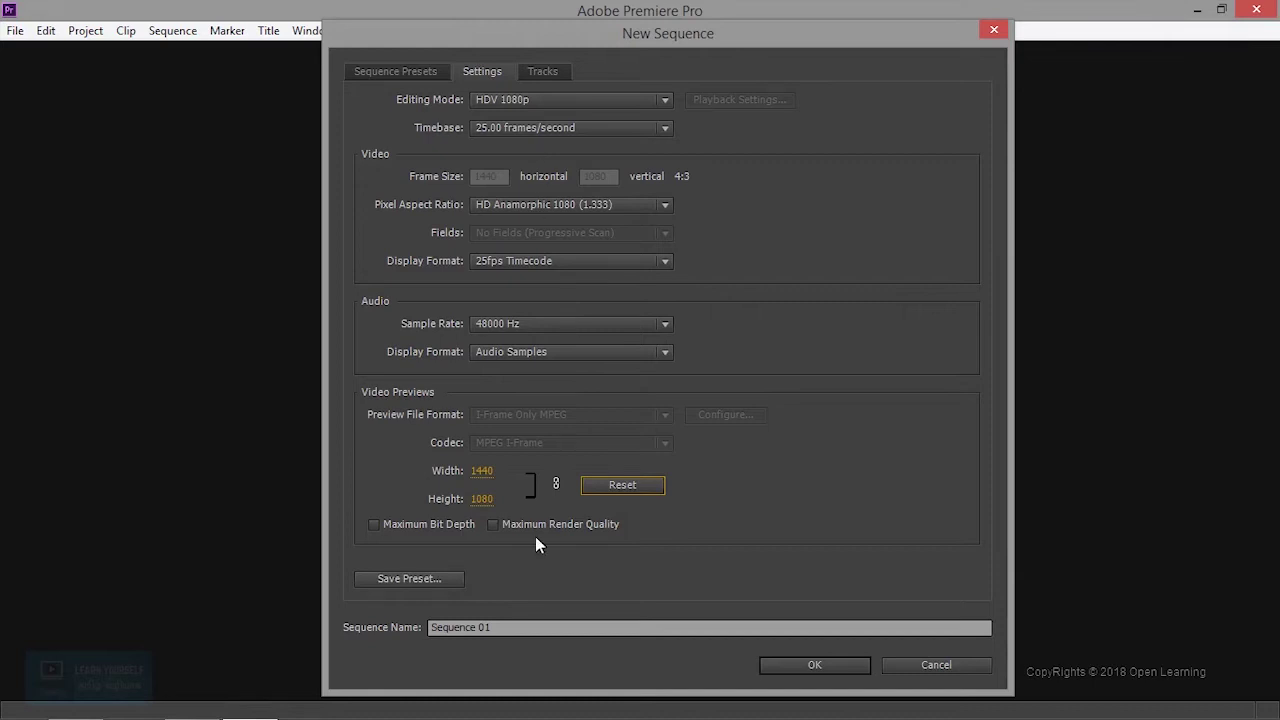
{"action": "left_click", "coordinate": [483, 470]}
{"action": "type", "text": "109"}
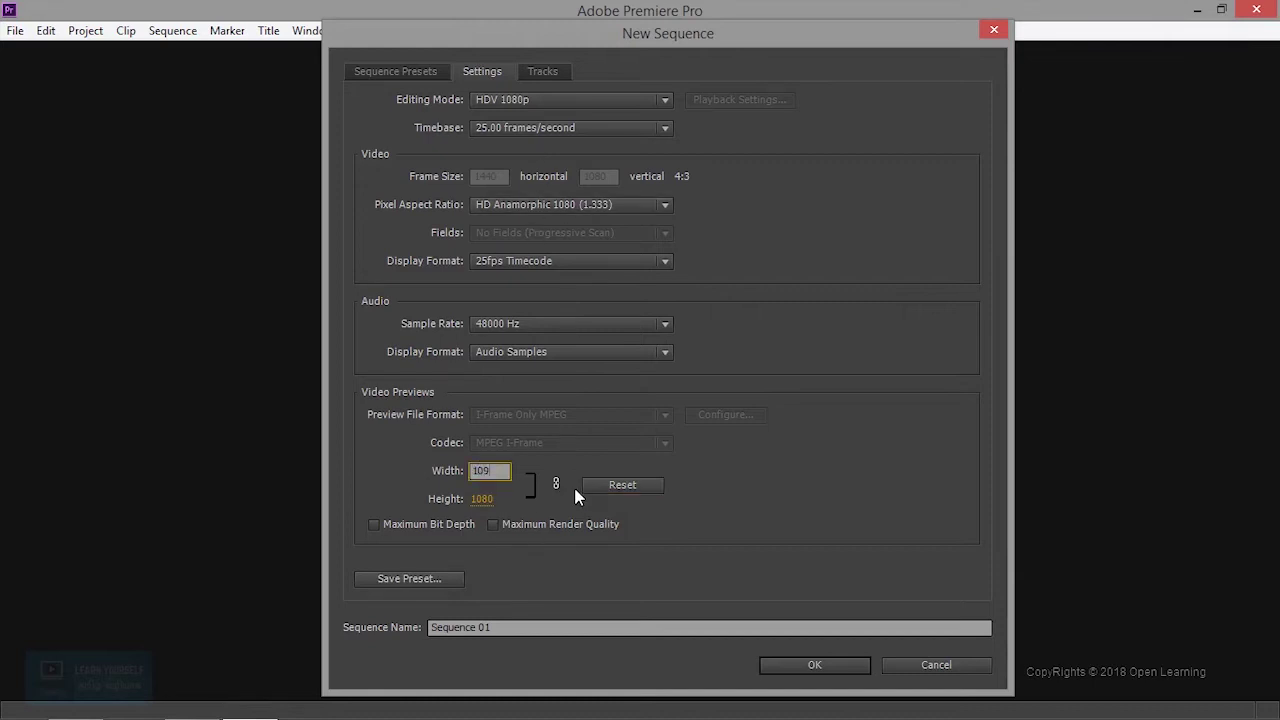
{"action": "key", "text": "BackSpace"}
{"action": "key", "text": "BackSpace"}
{"action": "type", "text": "920"}
{"action": "key", "text": "Return"}
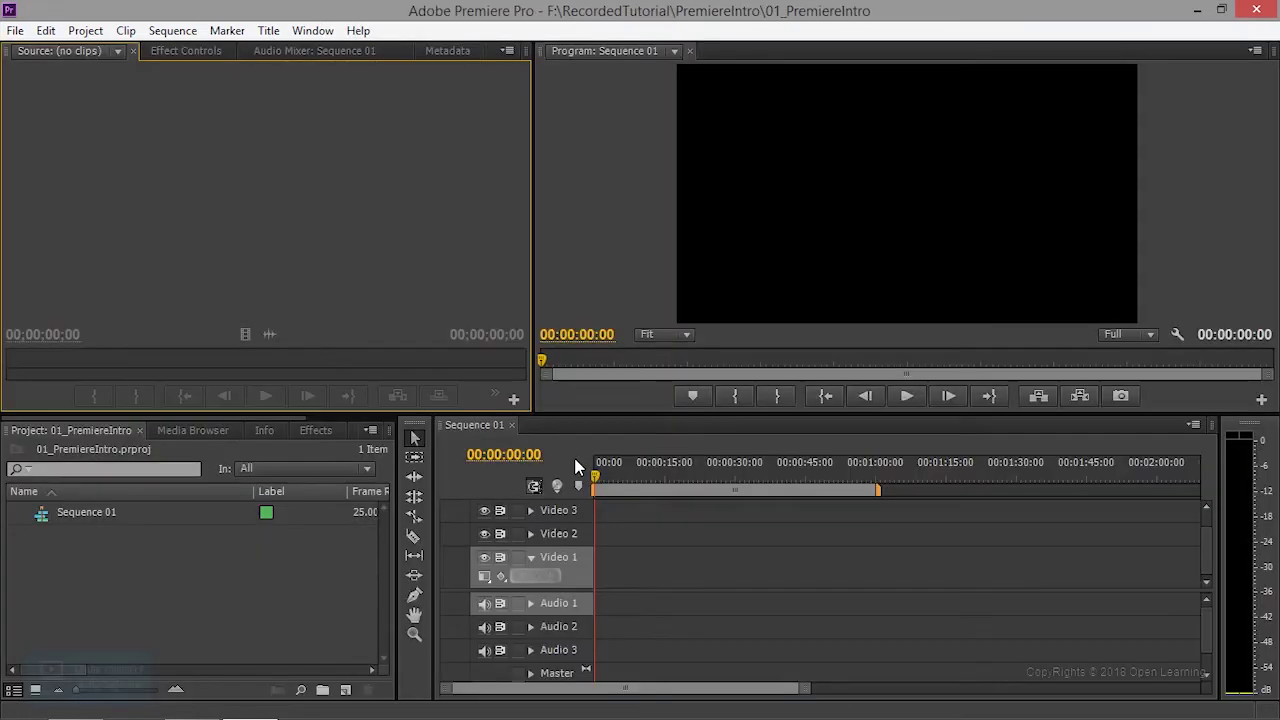
Review Sequence 01's settings from the Sequence menu, then cancel without changes.
{"action": "left_click", "coordinate": [94, 514]}
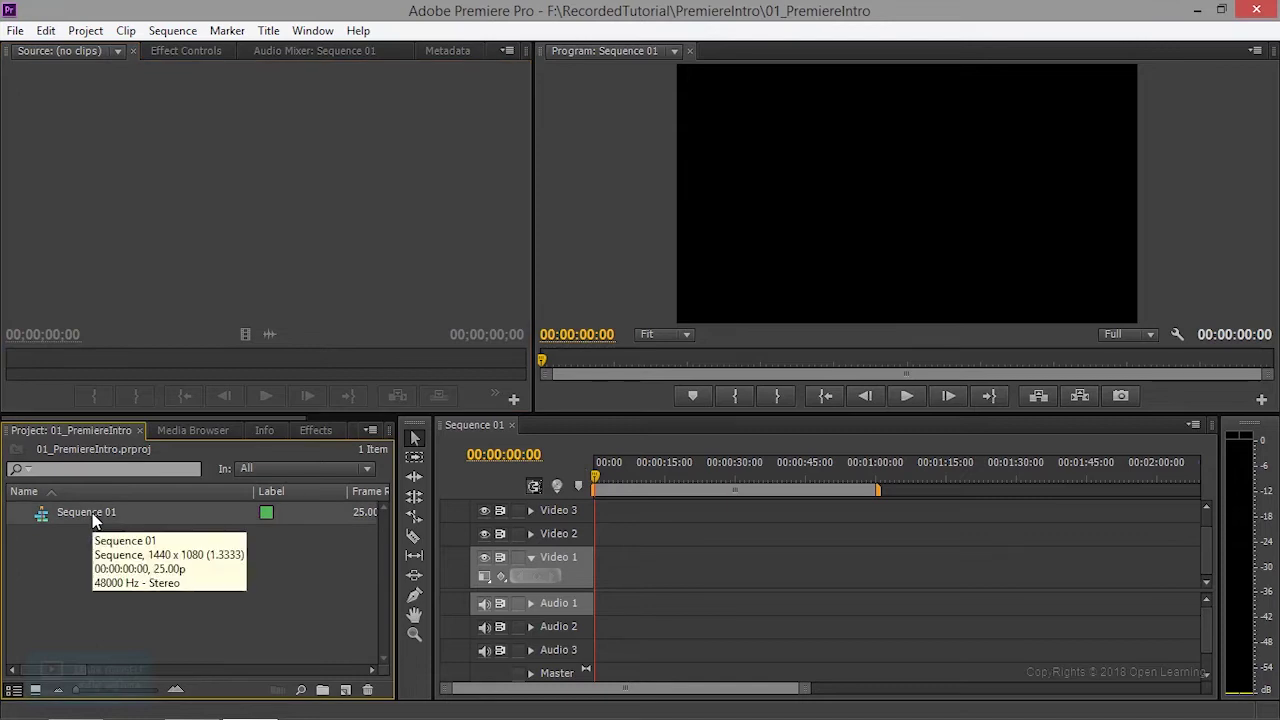
{"action": "left_click", "coordinate": [97, 518]}
{"action": "left_click", "coordinate": [46, 570]}
{"action": "left_click", "coordinate": [40, 514]}
{"action": "left_click", "coordinate": [178, 30]}
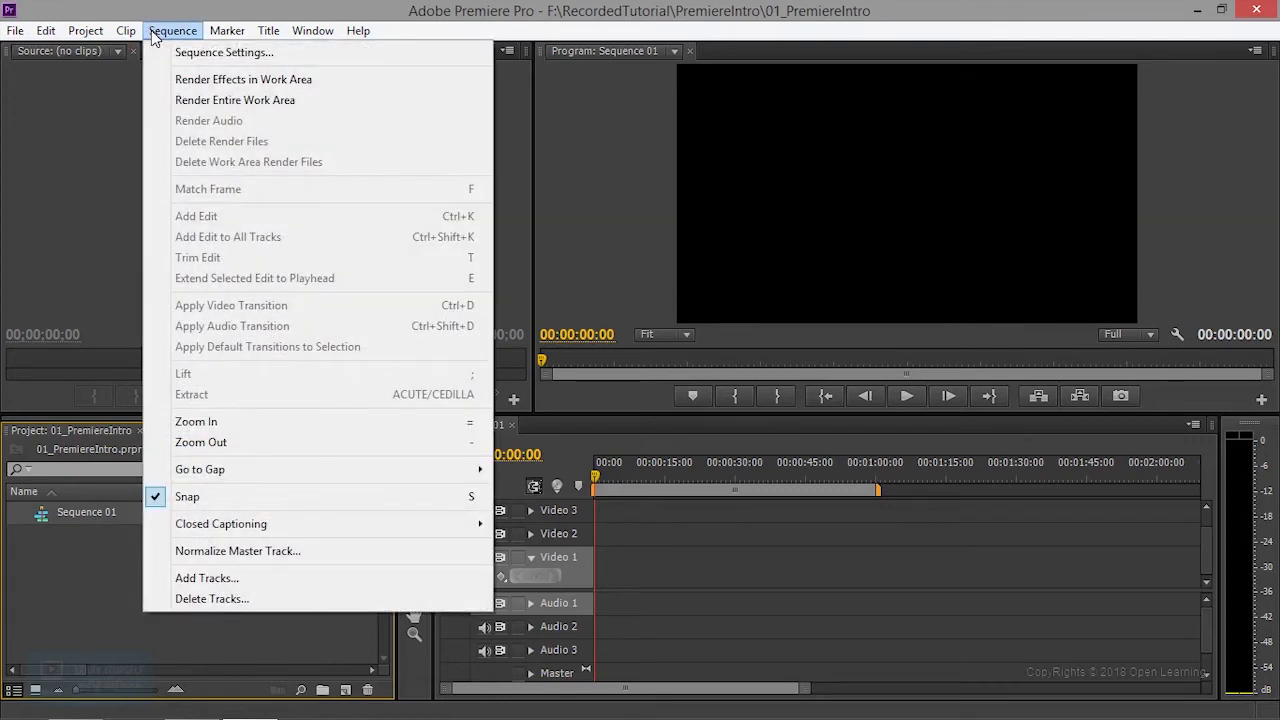
{"action": "left_click", "coordinate": [182, 50]}
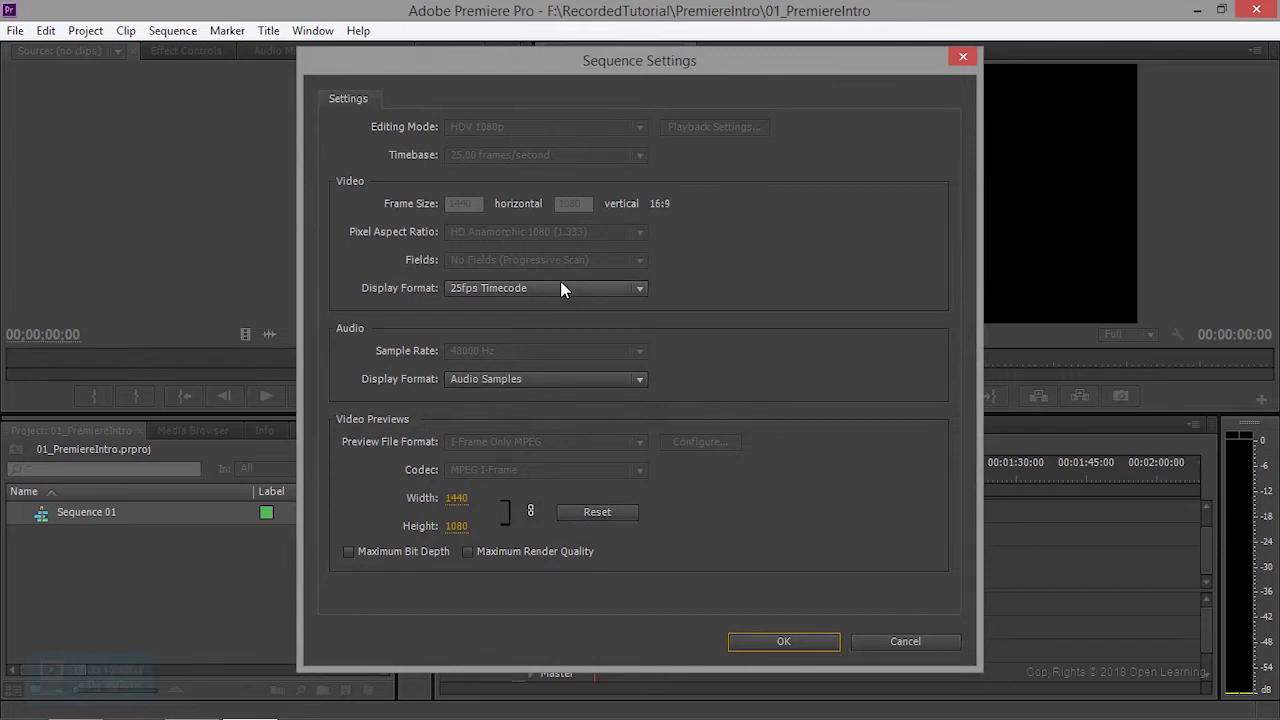
{"action": "left_click", "coordinate": [938, 649]}
Clear the project selection and start a new sequence via New Item > Sequence.
{"action": "left_click", "coordinate": [72, 580]}
{"action": "left_click", "coordinate": [84, 518]}
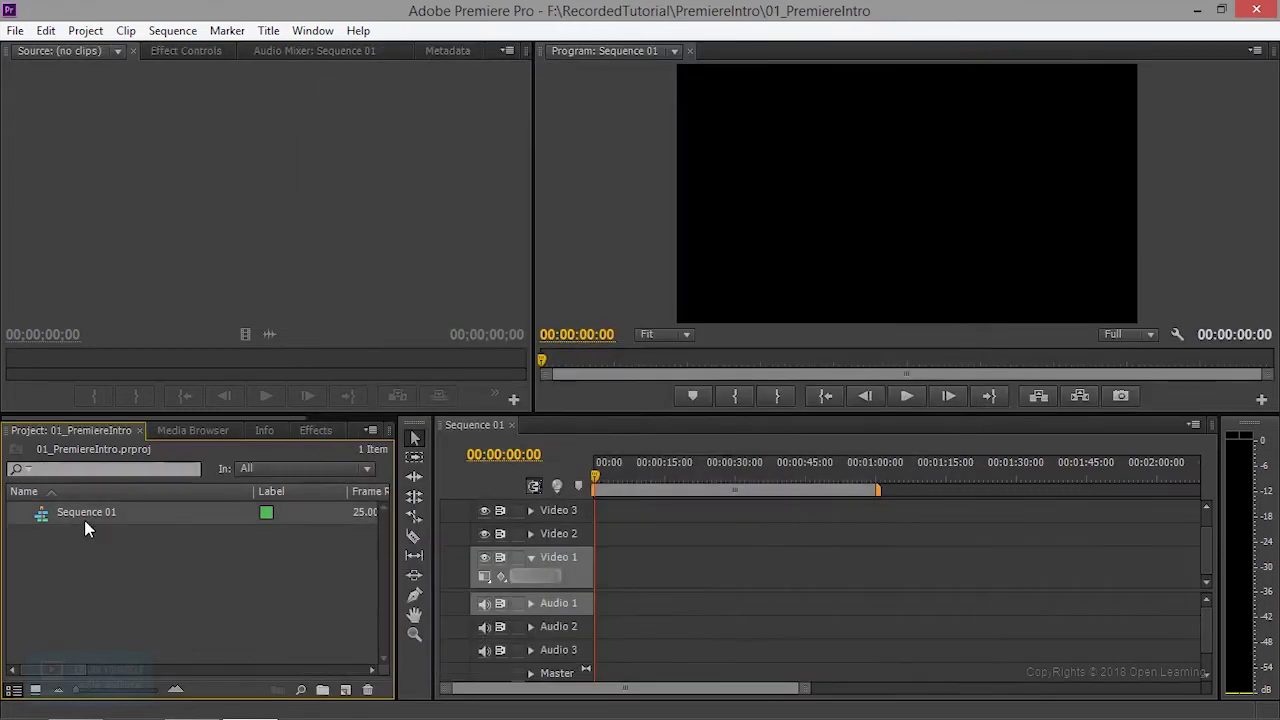
{"action": "left_click", "coordinate": [145, 567]}
{"action": "left_click", "coordinate": [180, 33]}
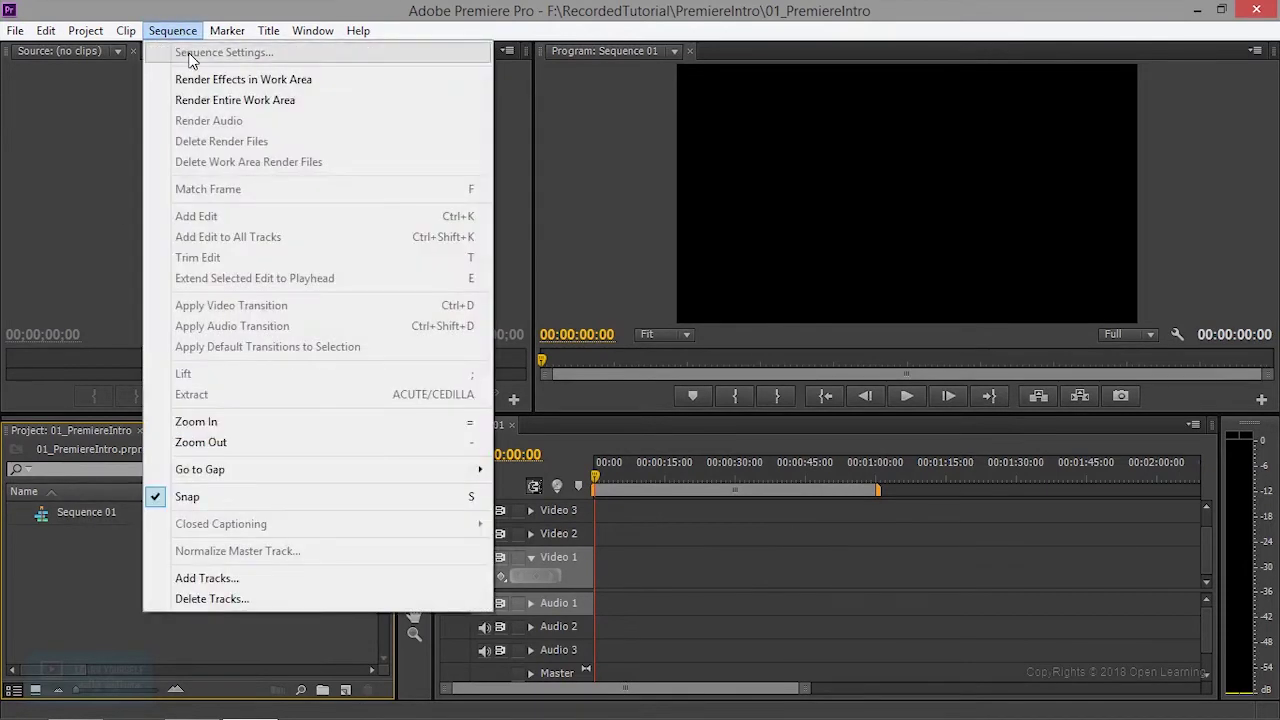
{"action": "left_click", "coordinate": [70, 612]}
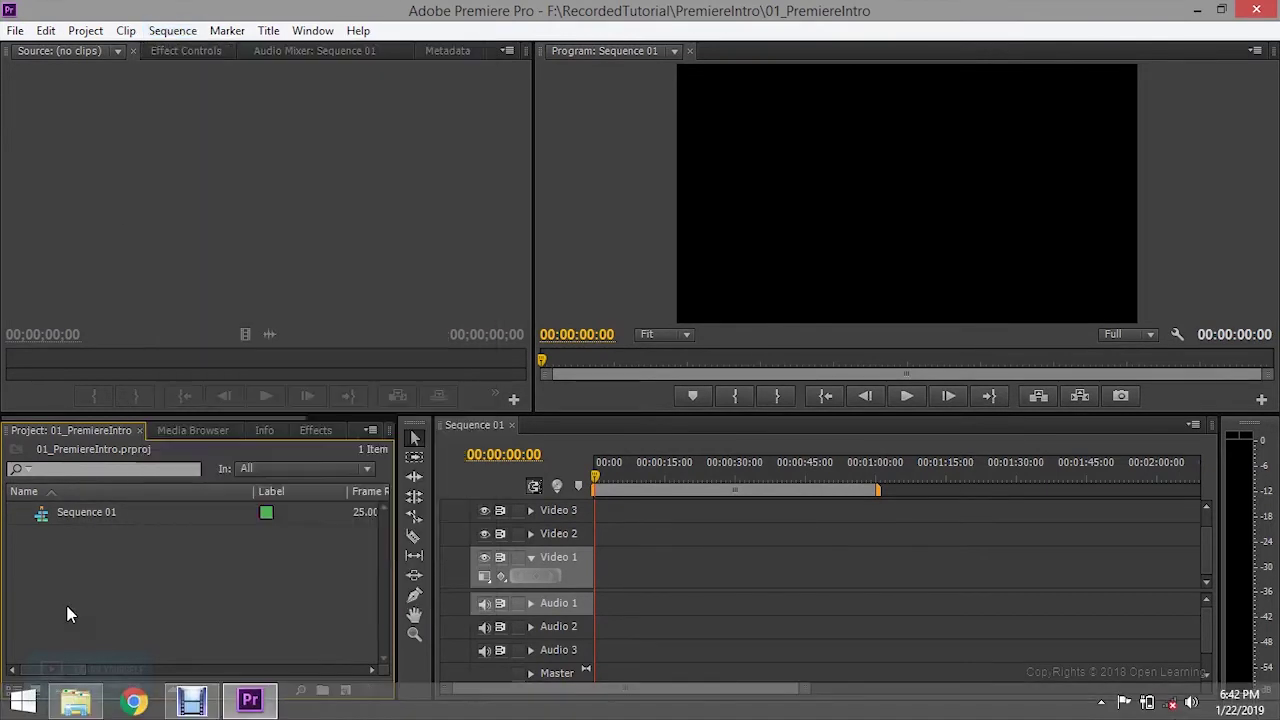
{"action": "left_click", "coordinate": [171, 31]}
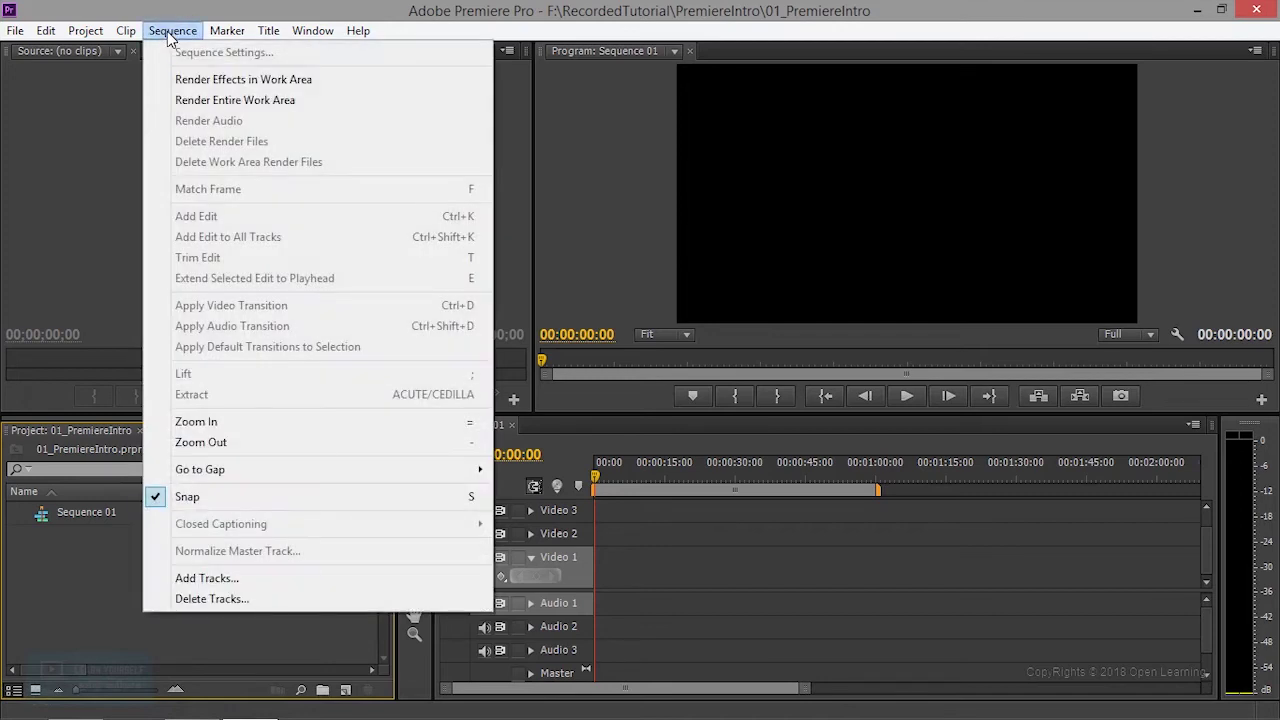
{"action": "left_click", "coordinate": [82, 615]}
{"action": "right_click", "coordinate": [83, 614]}
{"action": "mouse_move", "coordinate": [137, 529]}
{"action": "left_click", "coordinate": [361, 341]}
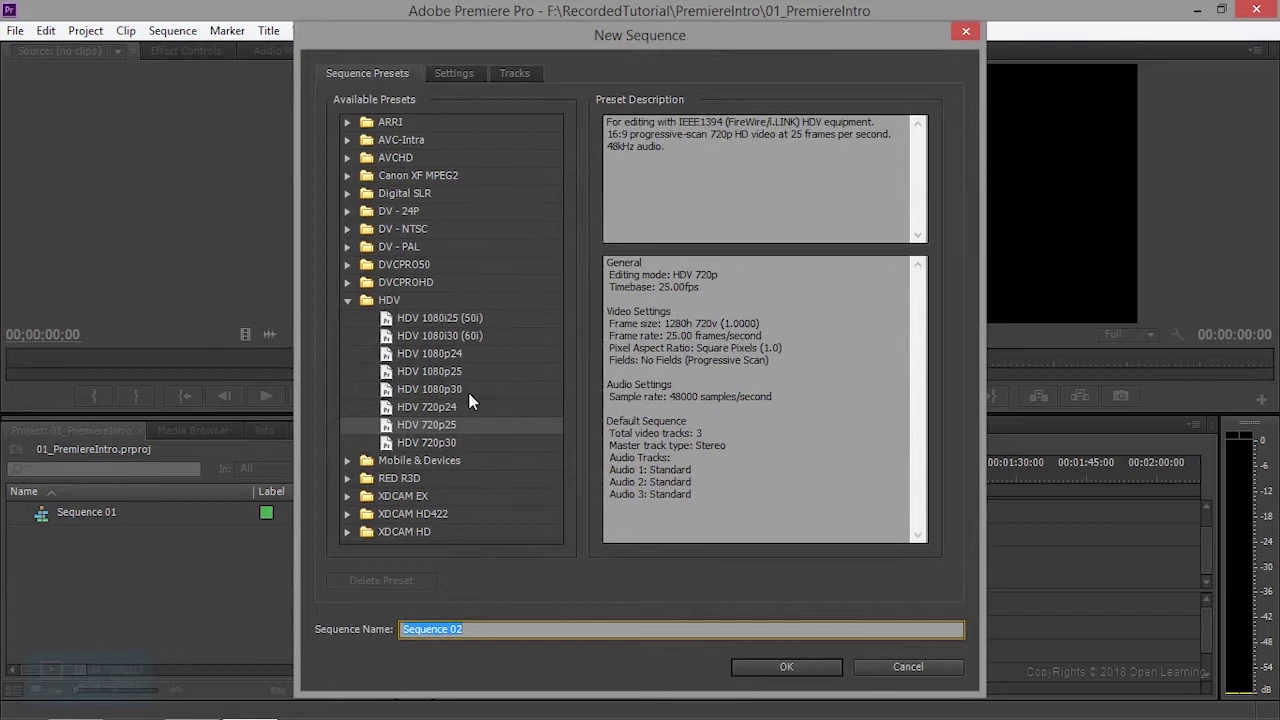
Choose the HDV 1080p24 preset and glance at its detailed settings.
{"action": "left_click", "coordinate": [458, 353]}
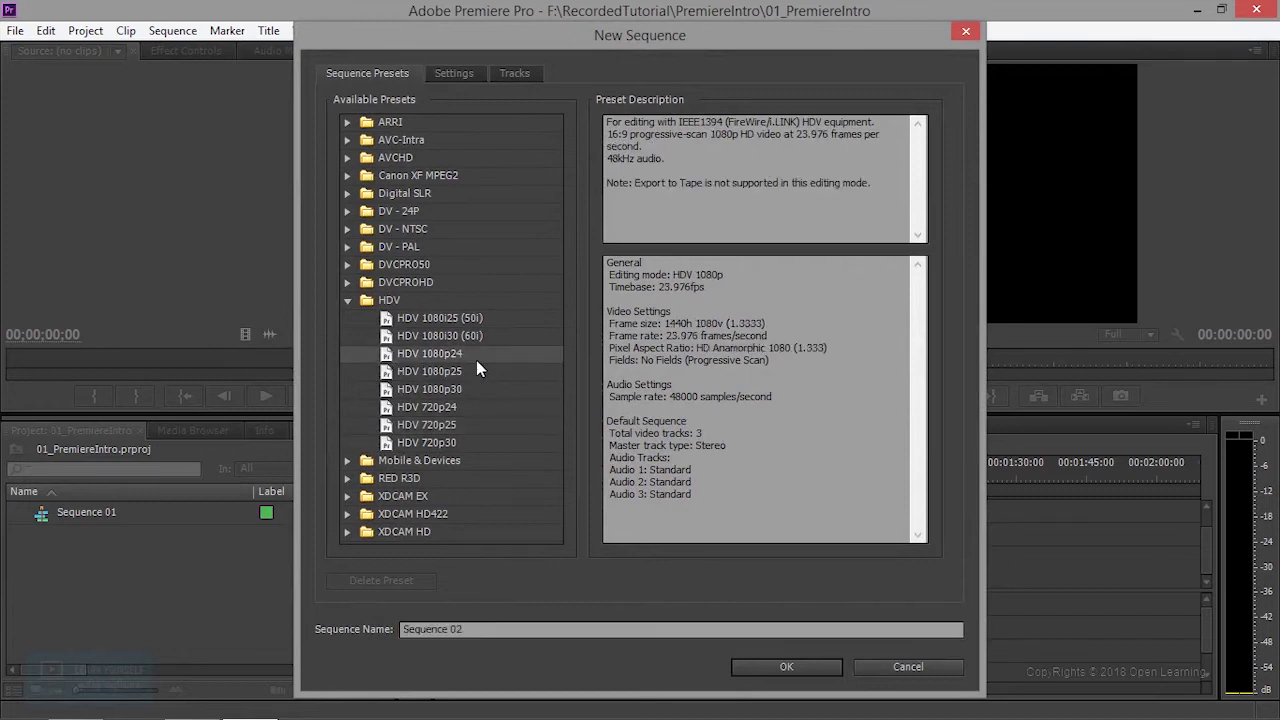
{"action": "left_click", "coordinate": [453, 73]}
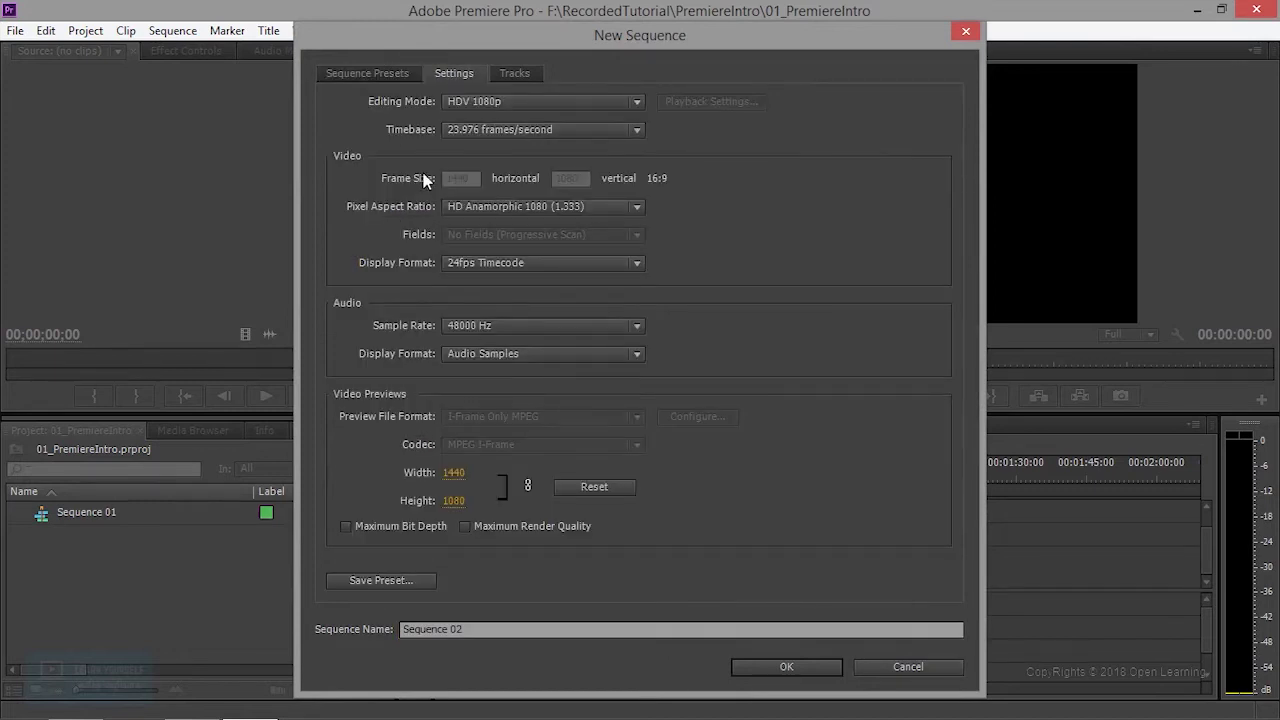
{"action": "left_click", "coordinate": [382, 73]}
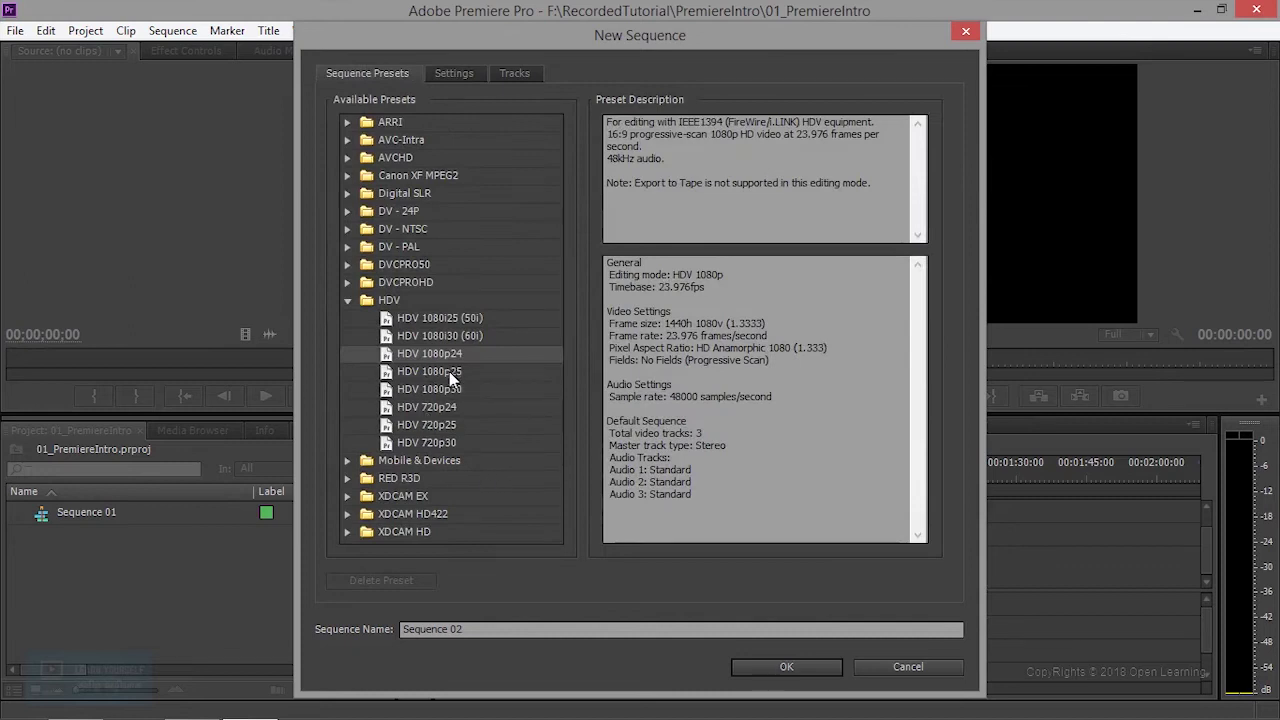
Name the sequence IntroductionDemo and create it.
{"action": "left_click_drag", "start_coordinate": [463, 629], "coordinate": [367, 640]}
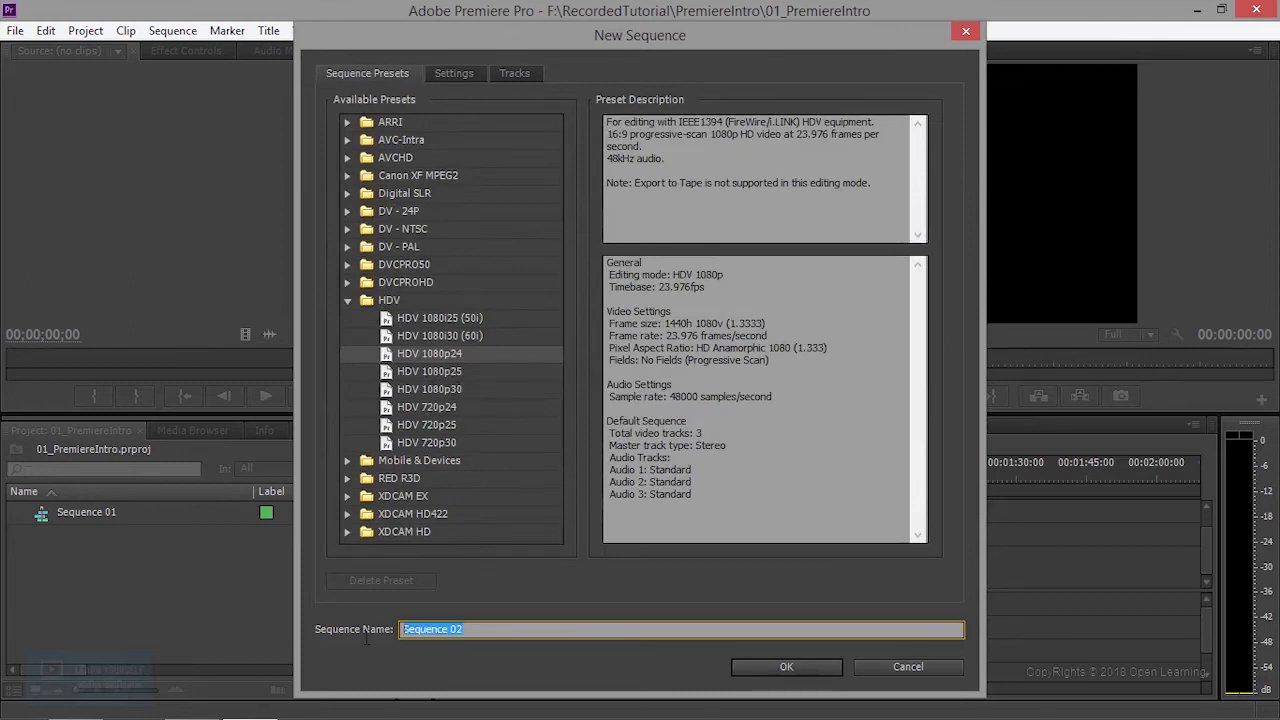
{"action": "type", "text": "Intor"}
{"action": "key", "text": "BackSpace"}
{"action": "type", "text": "roductionDemo"}
{"action": "key", "text": "Return"}
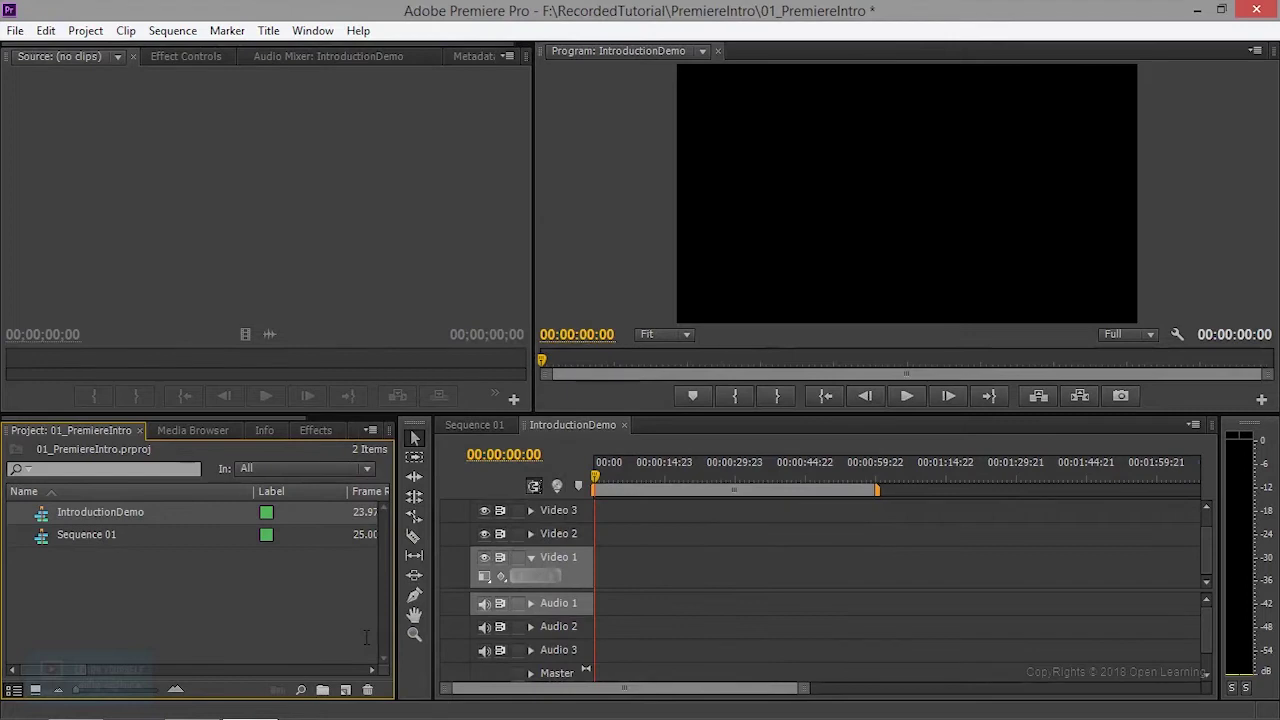
Switch the timeline to Sequence 01 and back to IntroductionDemo.
{"action": "mouse_move", "coordinate": [69, 521]}
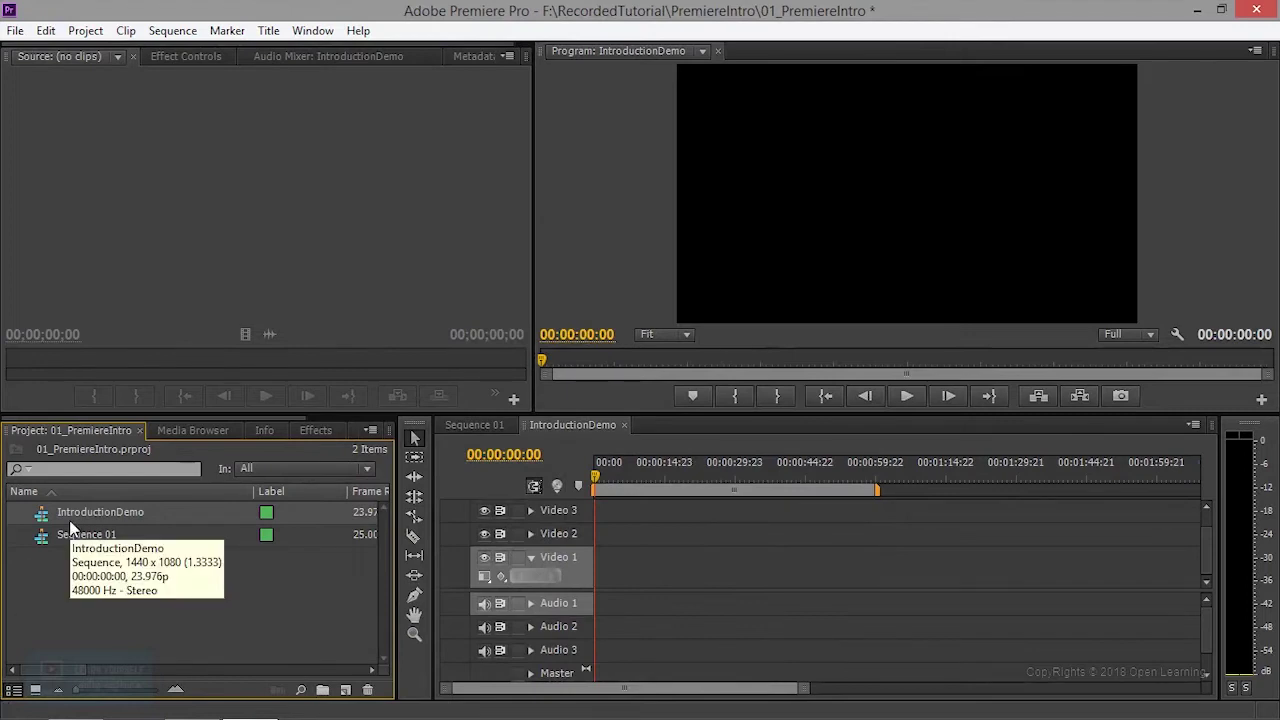
{"action": "mouse_move", "coordinate": [79, 548]}
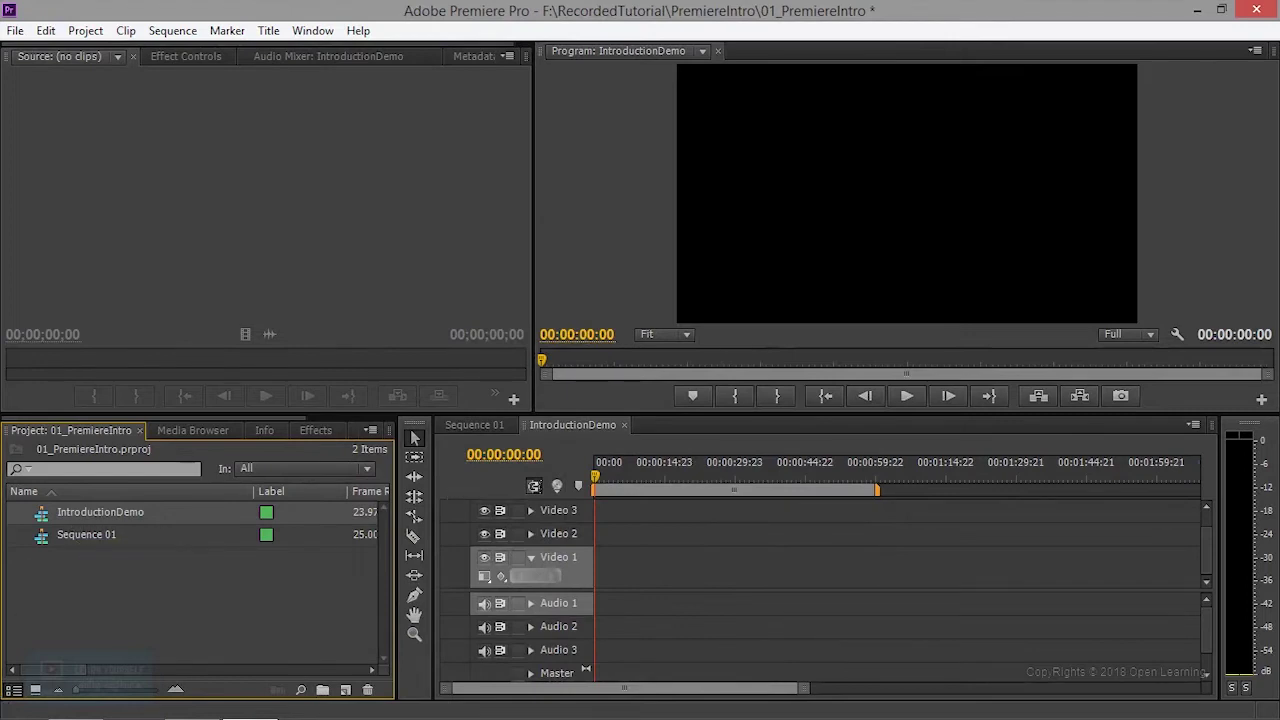
{"action": "left_click", "coordinate": [470, 430]}
{"action": "left_click", "coordinate": [588, 430]}
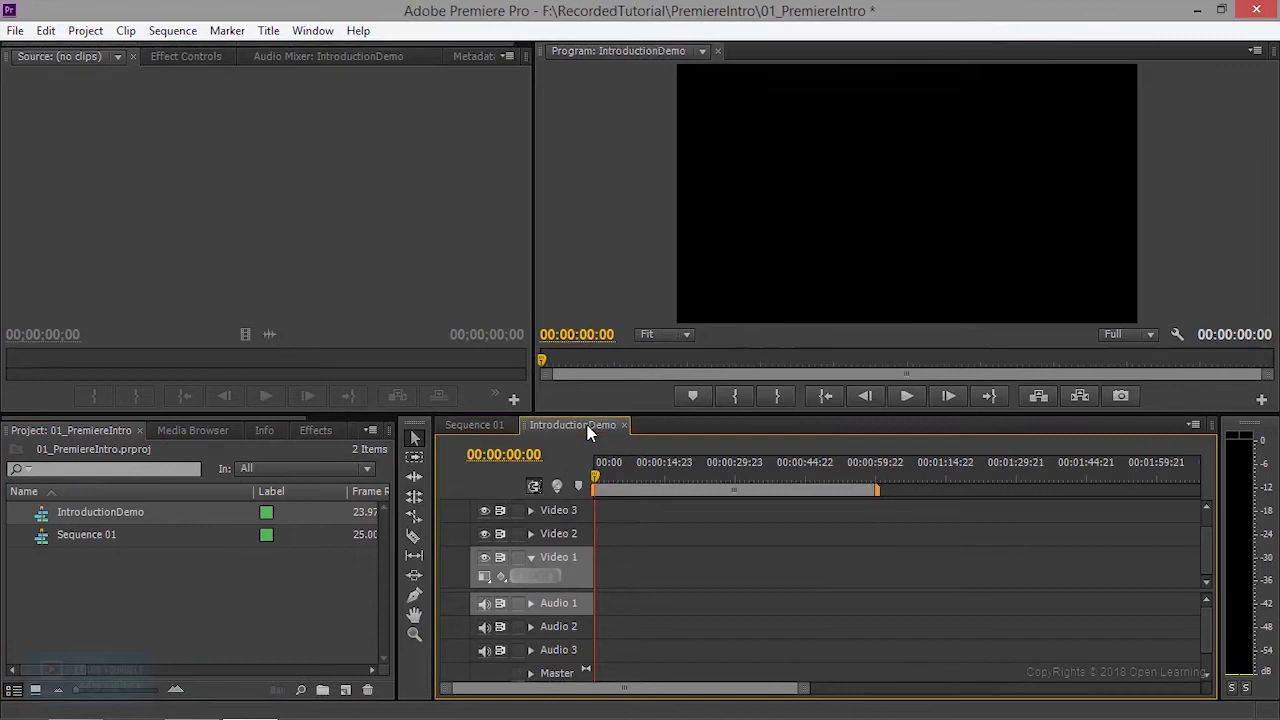
Delete Sequence 01 from the Project panel using the Clear icon.
{"action": "left_click", "coordinate": [94, 536]}
{"action": "right_click", "coordinate": [95, 540]}
{"action": "left_click", "coordinate": [54, 566]}
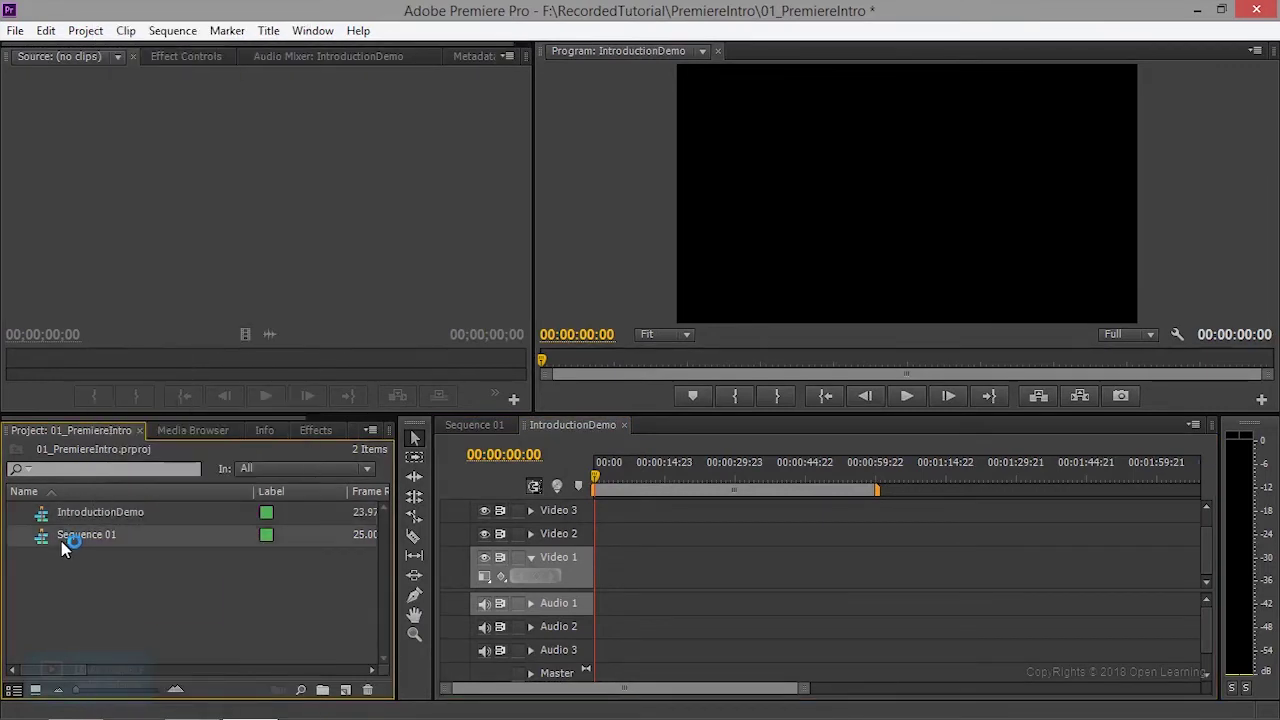
{"action": "left_click", "coordinate": [368, 690]}
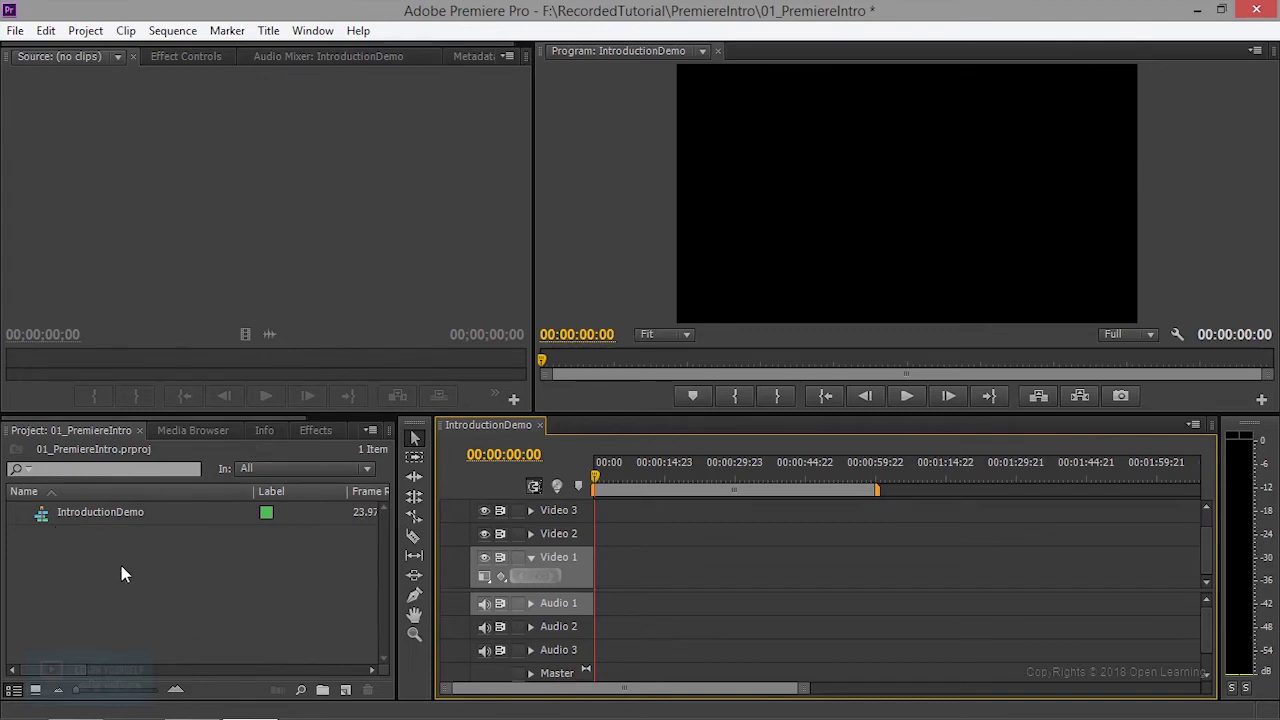
Browse the References_Videos folder on drive F: in Media Browser, then return to the Project panel.
{"action": "left_click", "coordinate": [195, 431]}
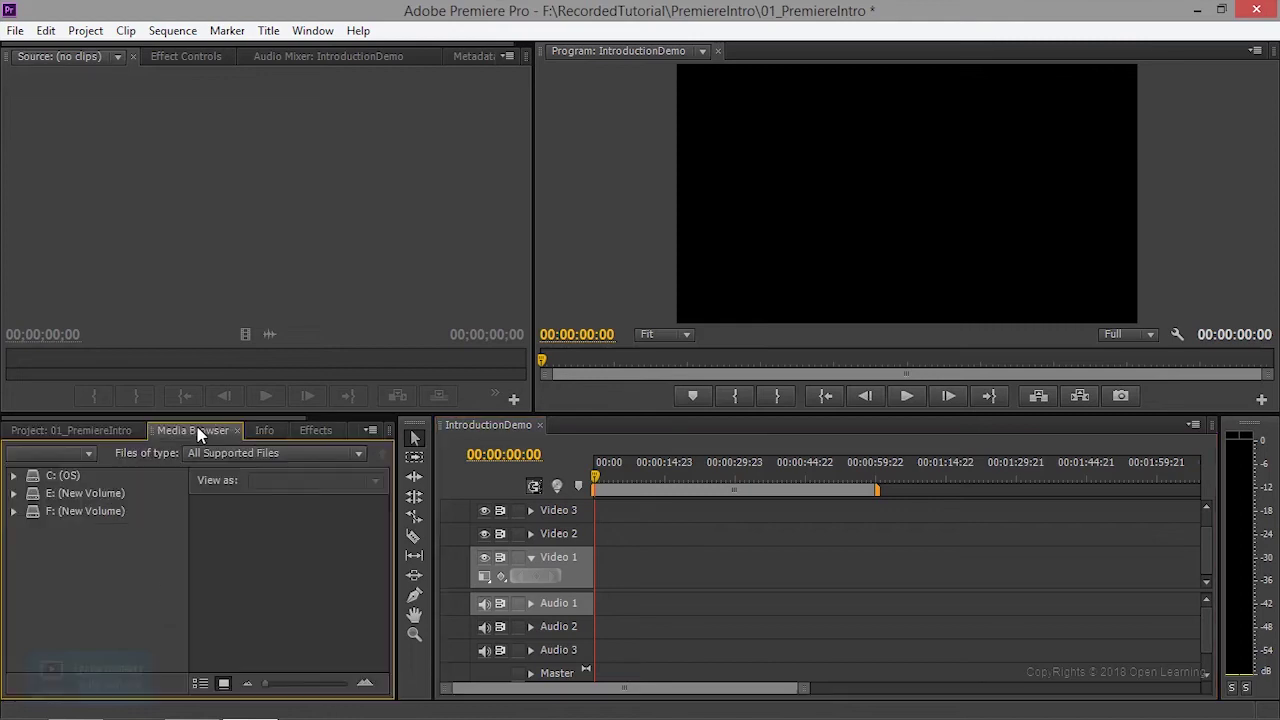
{"action": "left_click", "coordinate": [91, 510]}
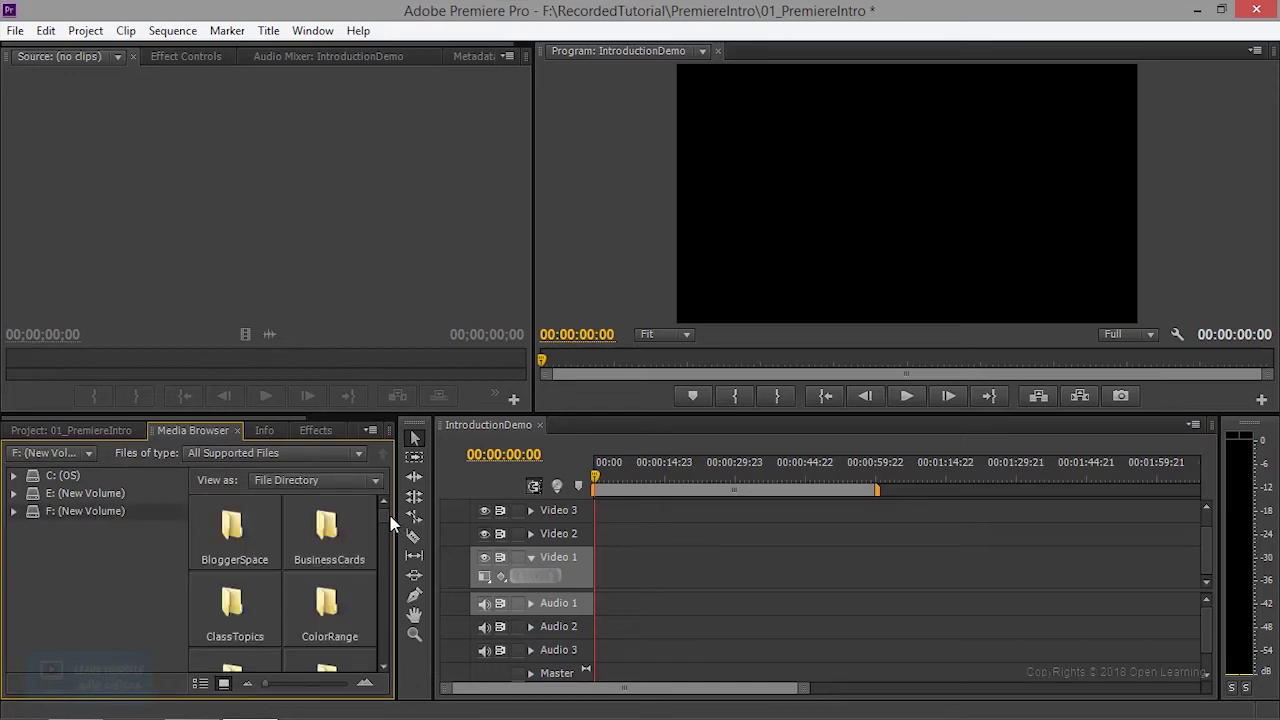
{"action": "left_click_drag", "start_coordinate": [383, 514], "coordinate": [380, 648]}
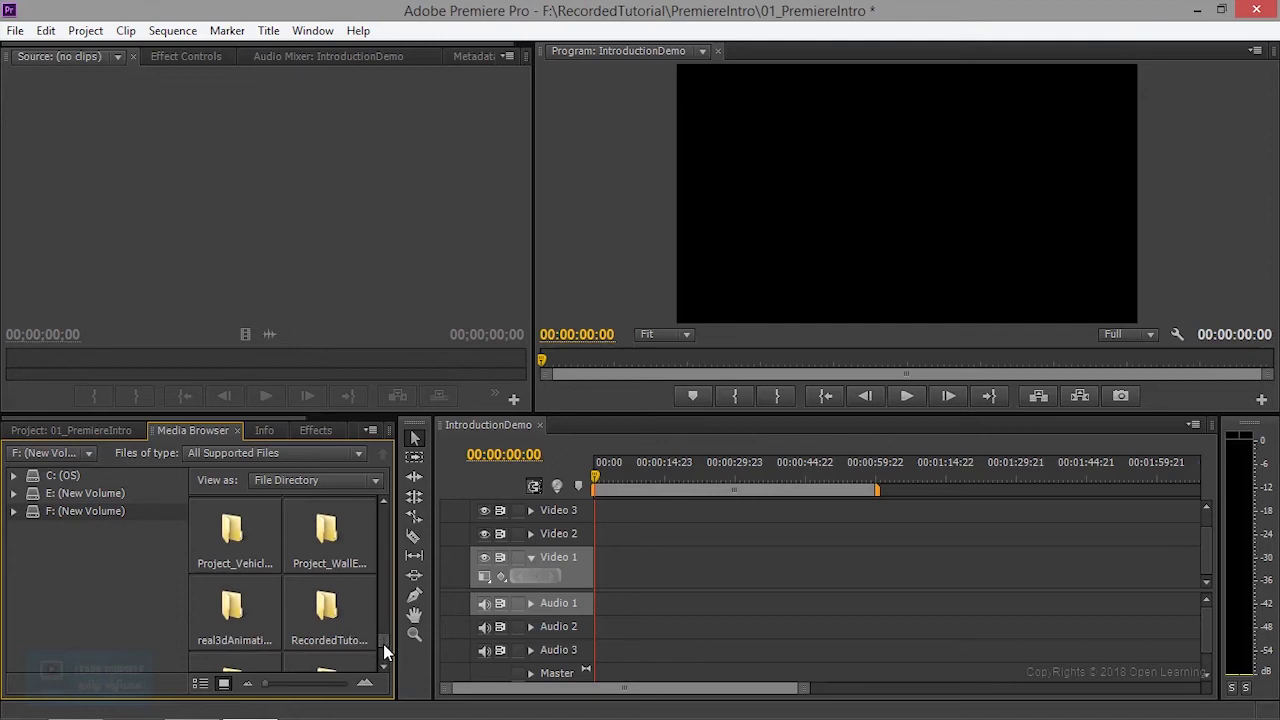
{"action": "scroll", "coordinate": [383, 641], "scroll_direction": "down", "scroll_amount": 1}
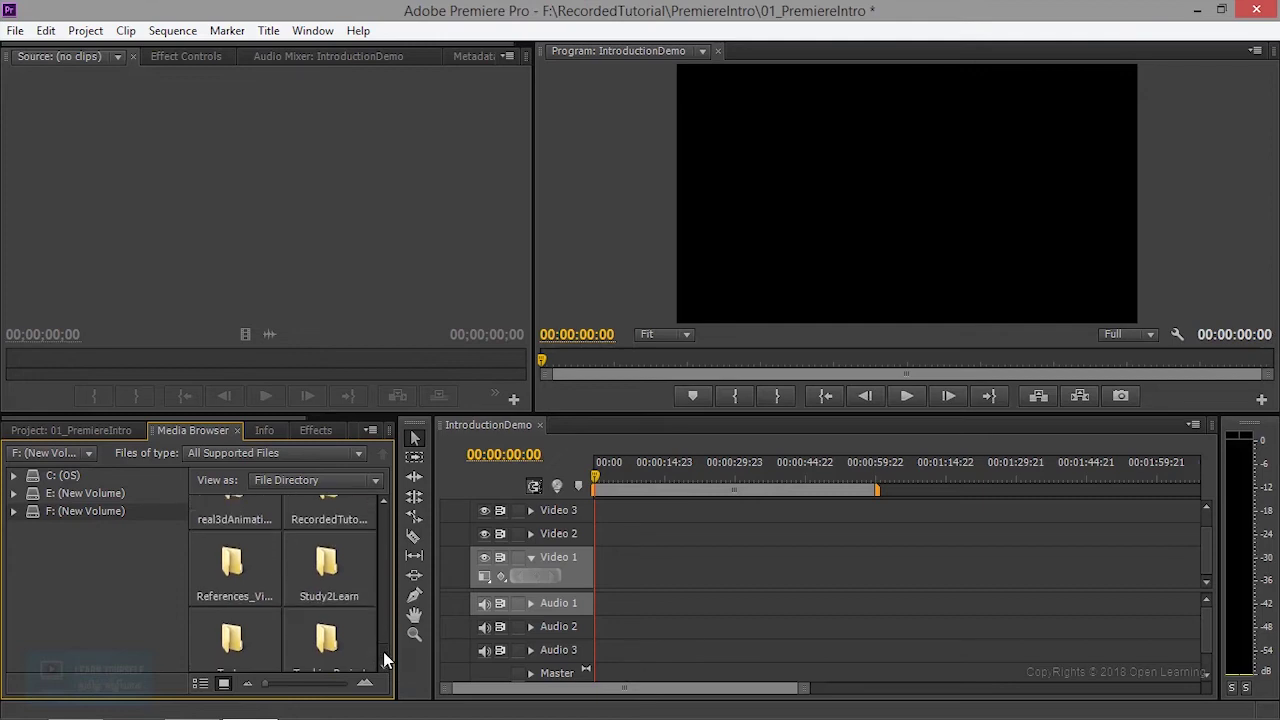
{"action": "double_click", "coordinate": [265, 580]}
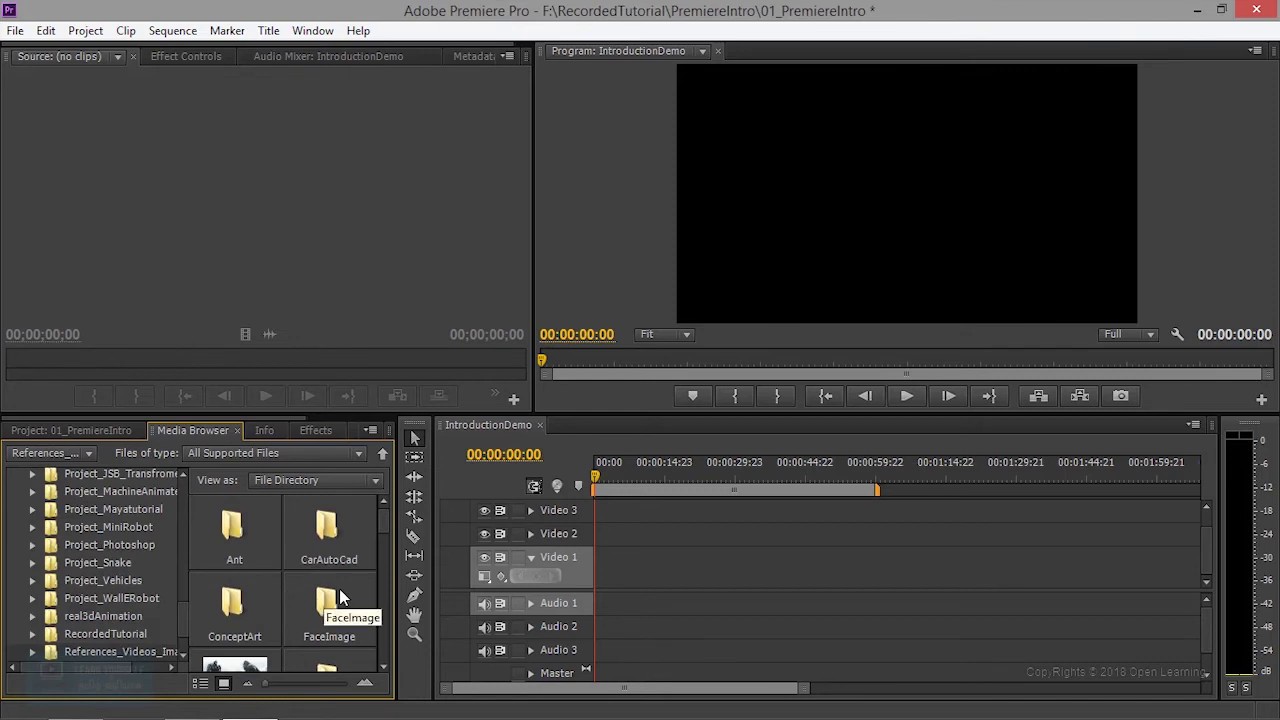
{"action": "left_click_drag", "start_coordinate": [389, 516], "coordinate": [389, 568]}
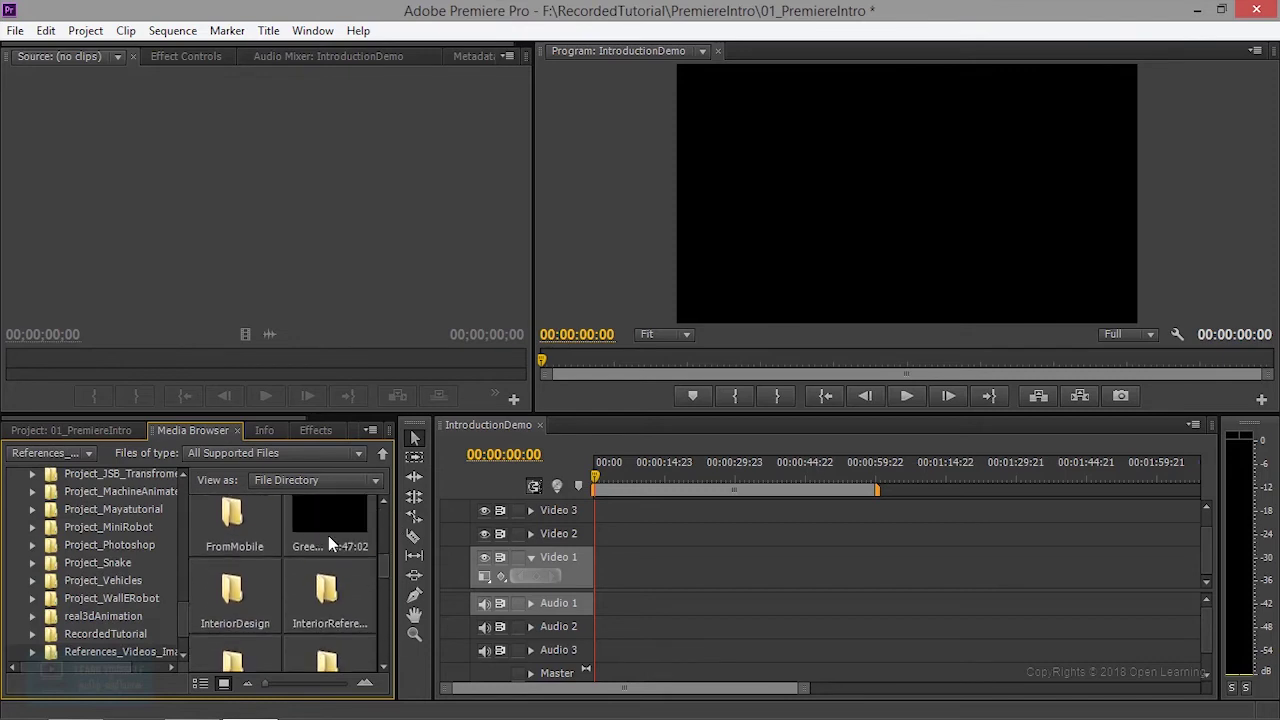
{"action": "left_click", "coordinate": [100, 433]}
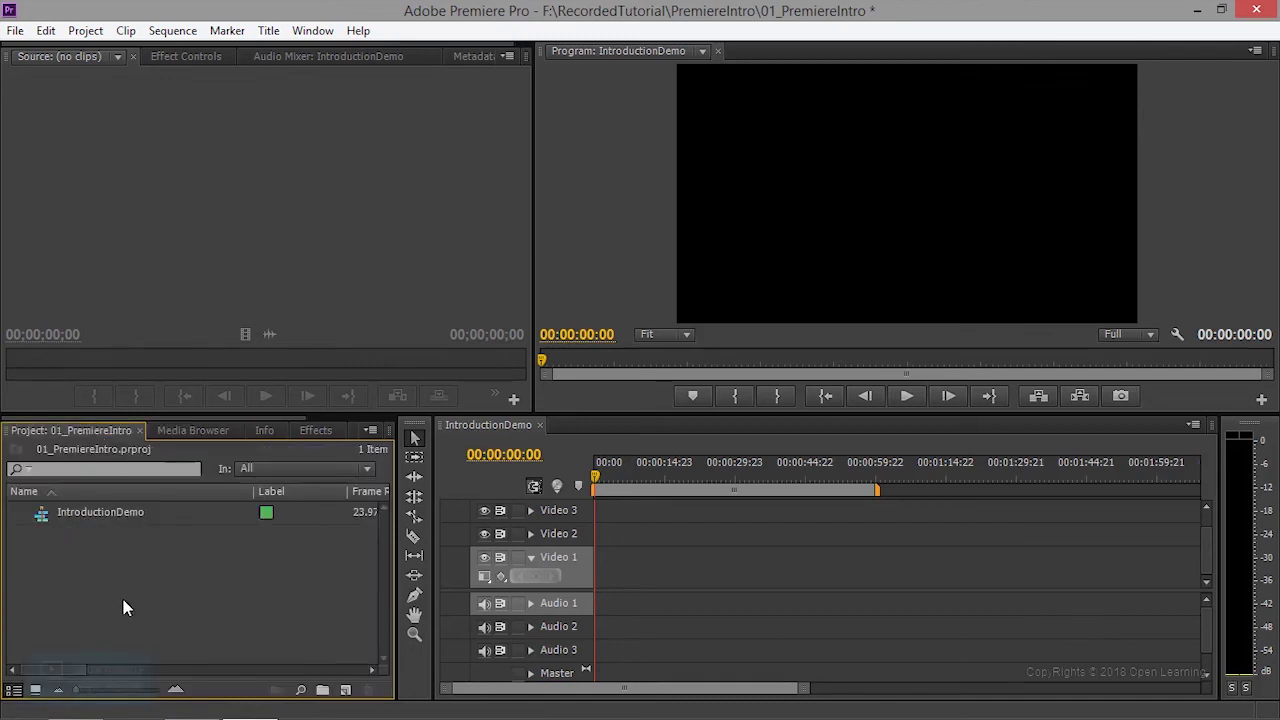
Show IntroductionDemo's details in the Info panel, then switch to the Effects library.
{"action": "left_click", "coordinate": [270, 432]}
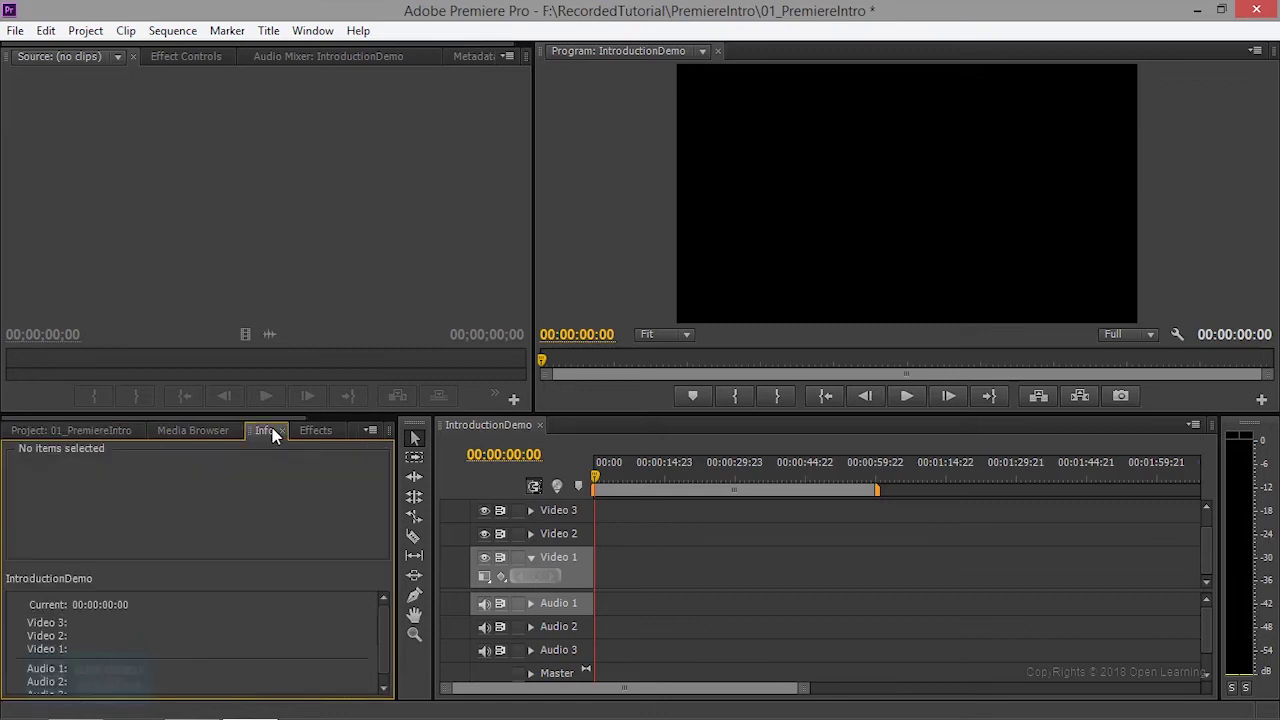
{"action": "left_click", "coordinate": [80, 430]}
{"action": "left_click", "coordinate": [77, 507]}
{"action": "left_click", "coordinate": [264, 432]}
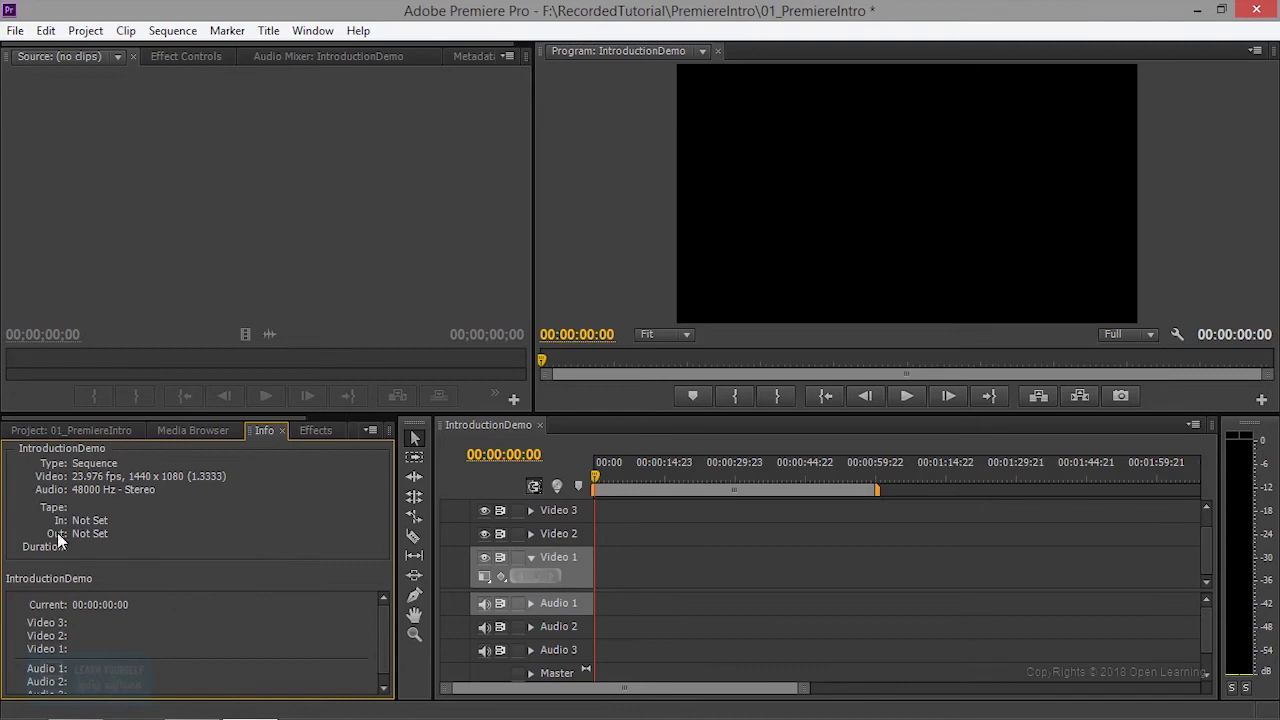
{"action": "left_click", "coordinate": [314, 431]}
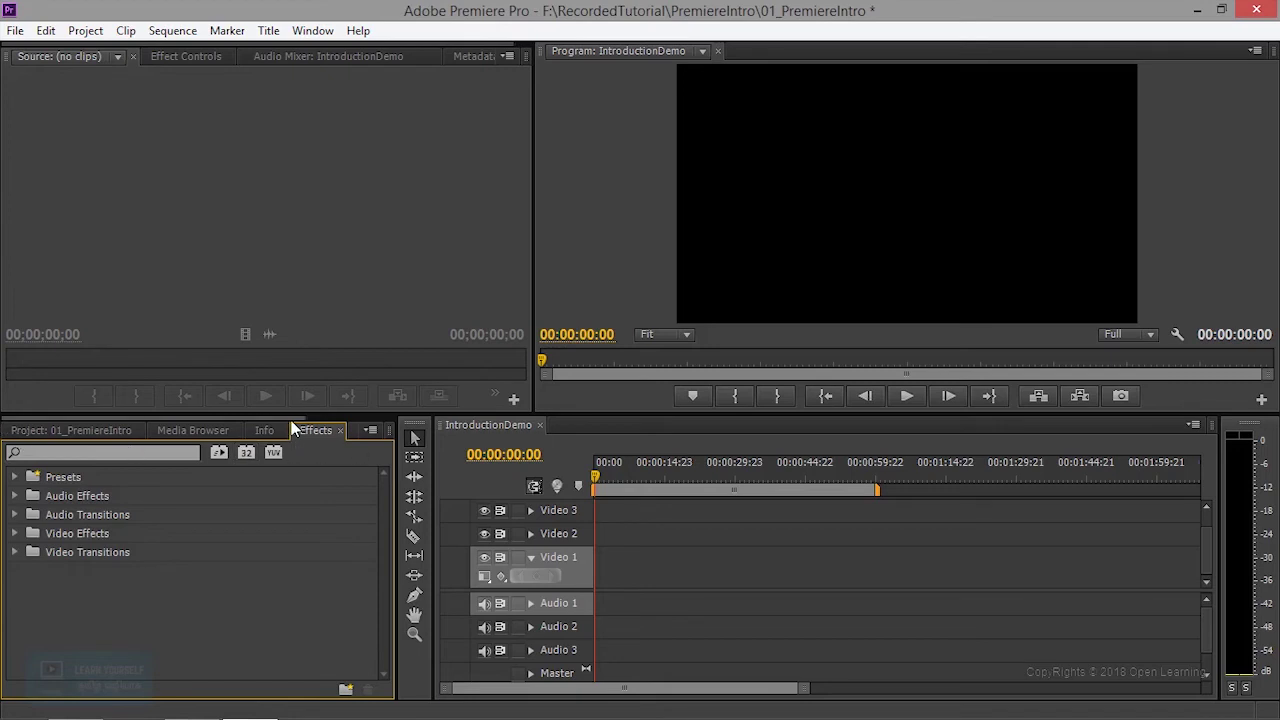
Raise the divider so the lower panels get more height, then return to the Project list.
{"action": "left_click_drag", "start_coordinate": [296, 415], "coordinate": [303, 289]}
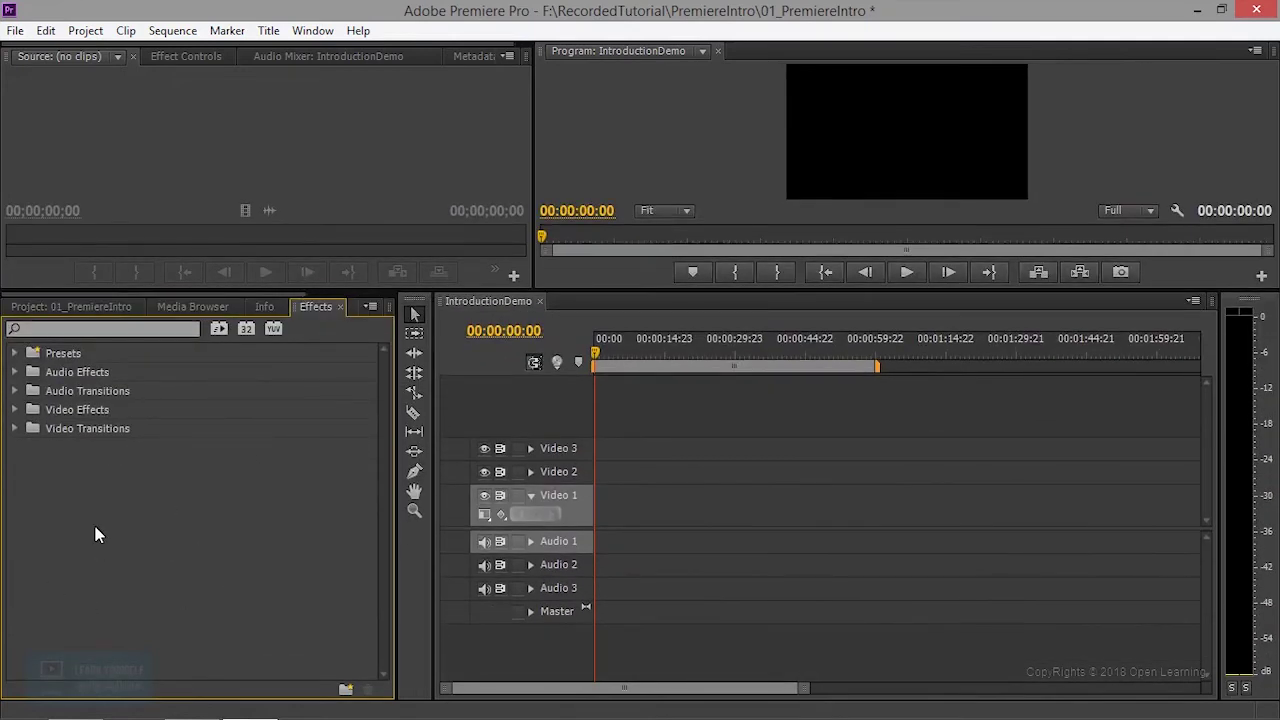
{"action": "left_click", "coordinate": [86, 307]}
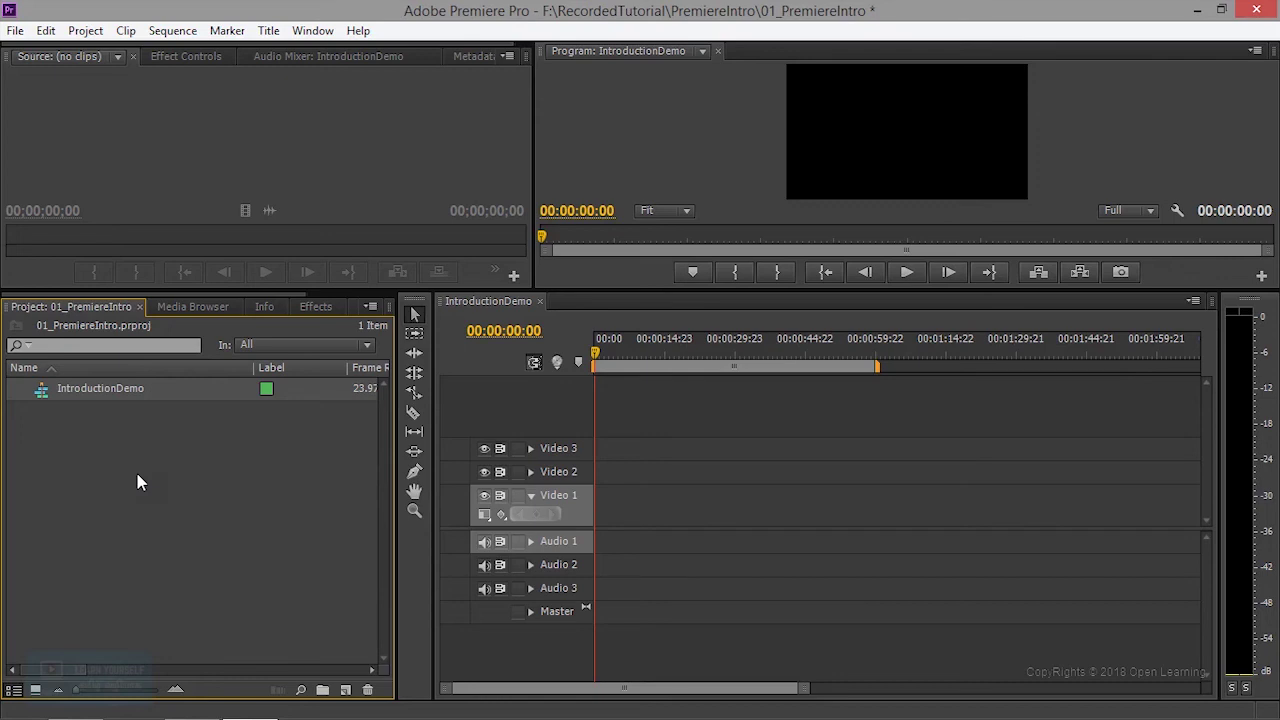
Maximize Project, Timeline and Program panels in turn, moving the playhead to 00:00:04:09.
{"action": "key", "text": "grave"}
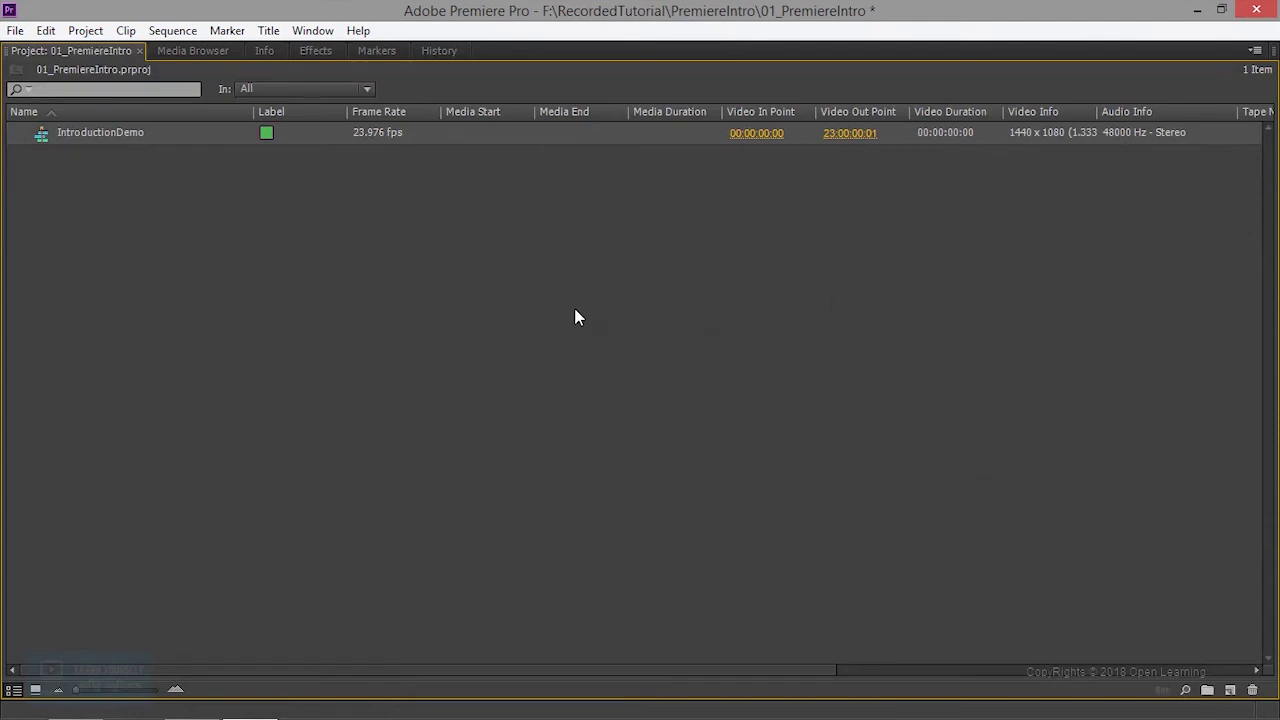
{"action": "key", "text": "grave"}
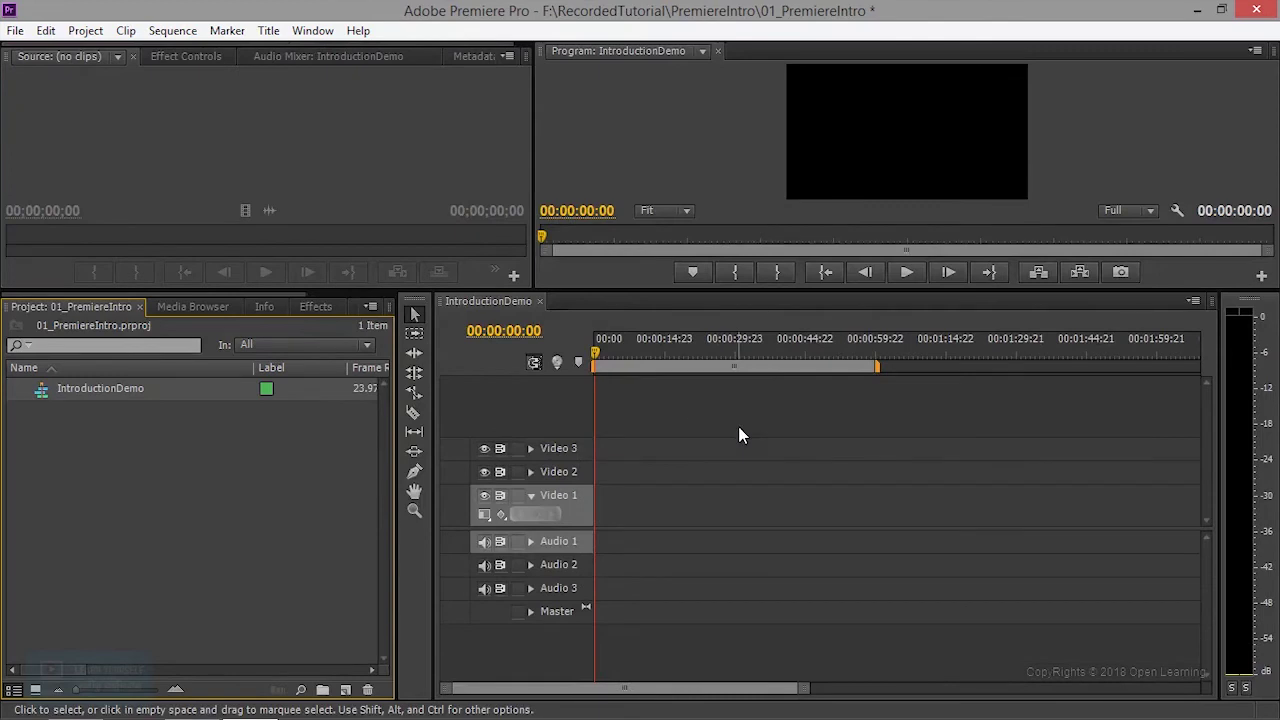
{"action": "key", "text": "grave"}
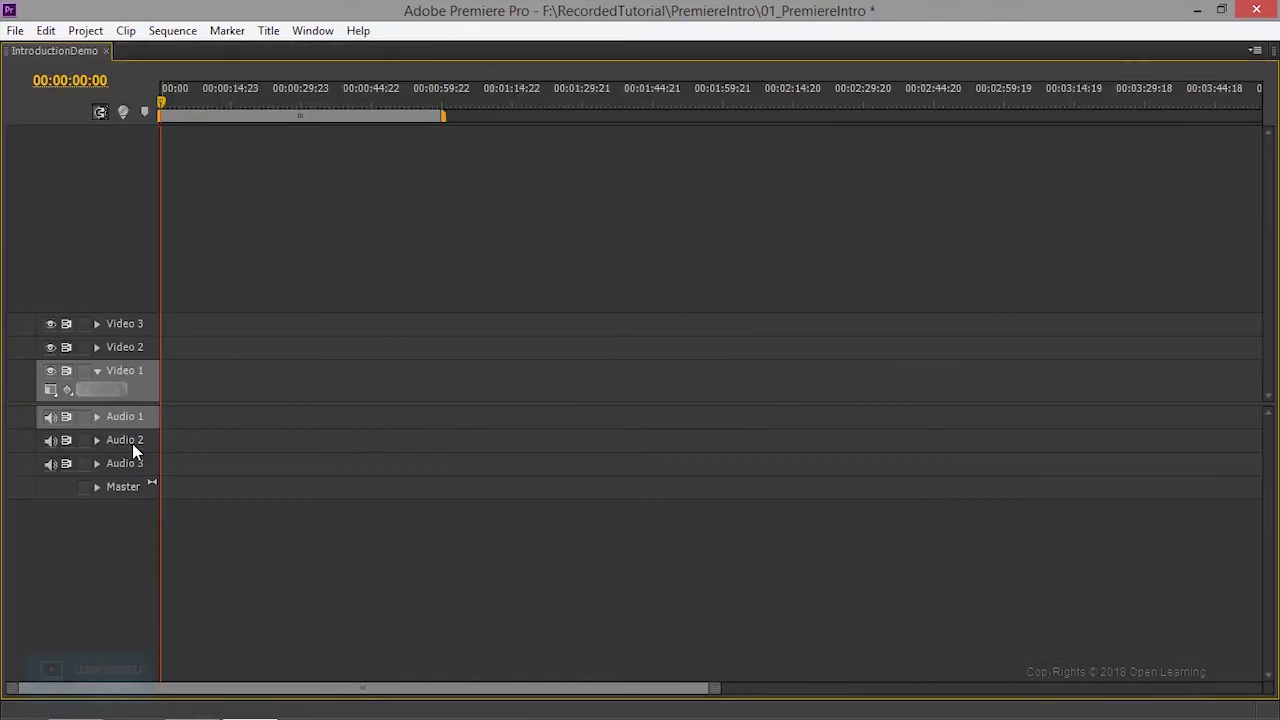
{"action": "left_click_drag", "start_coordinate": [454, 145], "coordinate": [183, 162]}
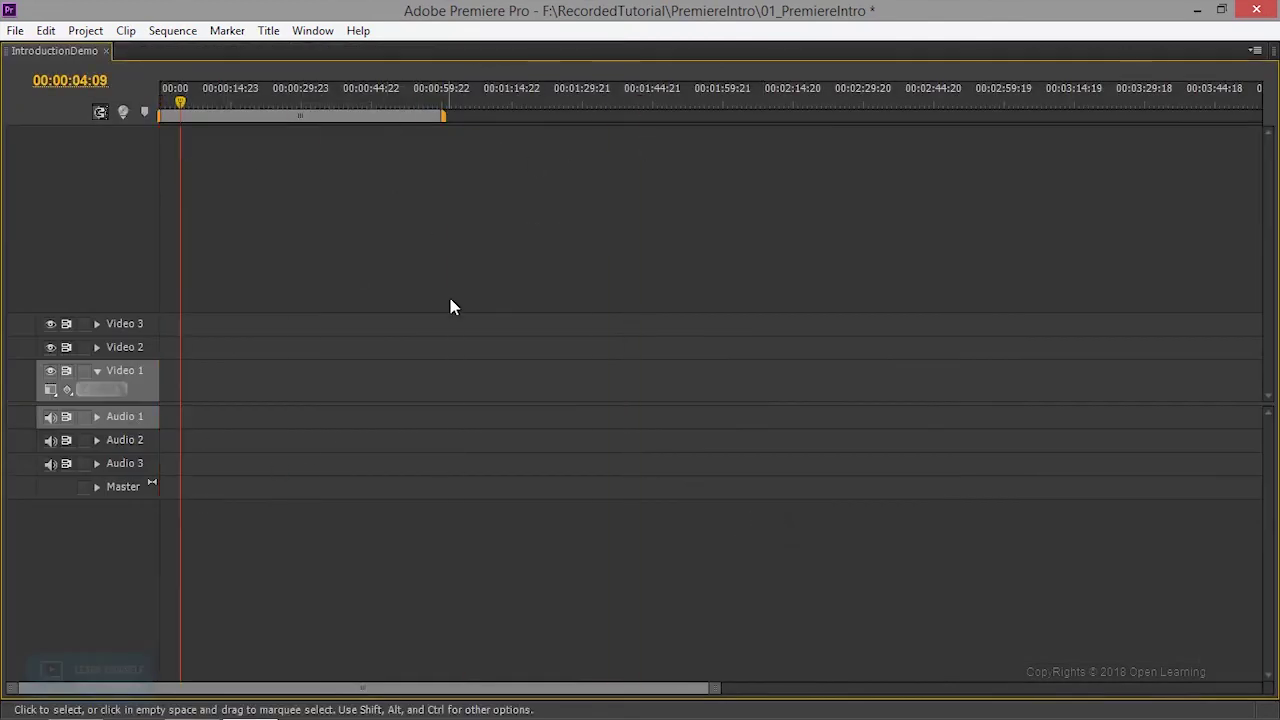
{"action": "key", "text": "grave"}
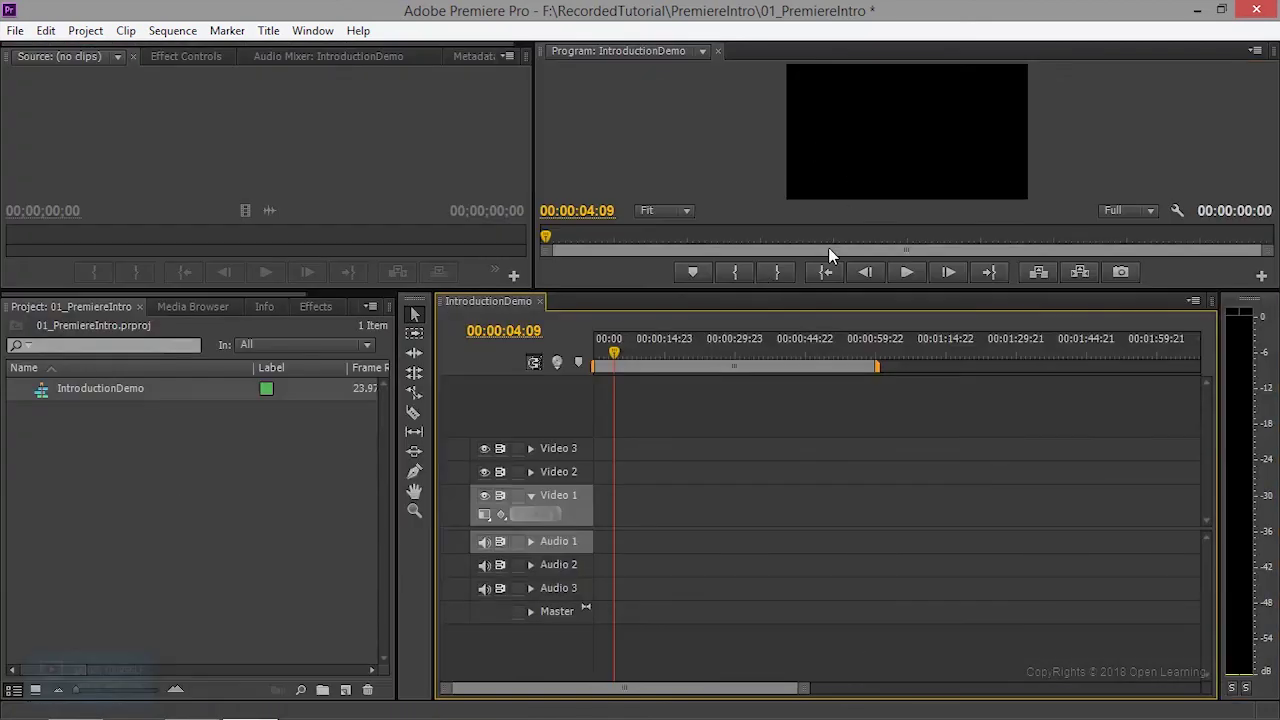
{"action": "key", "text": "grave"}
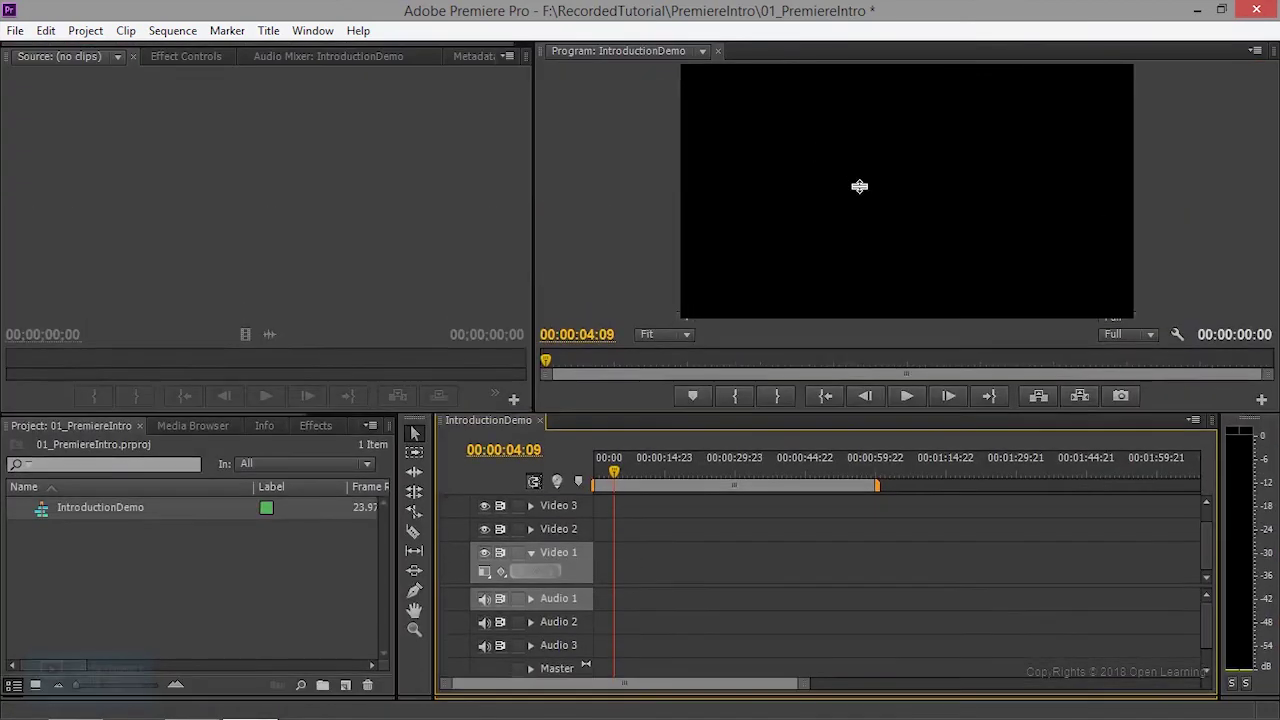
{"action": "key", "text": "grave"}
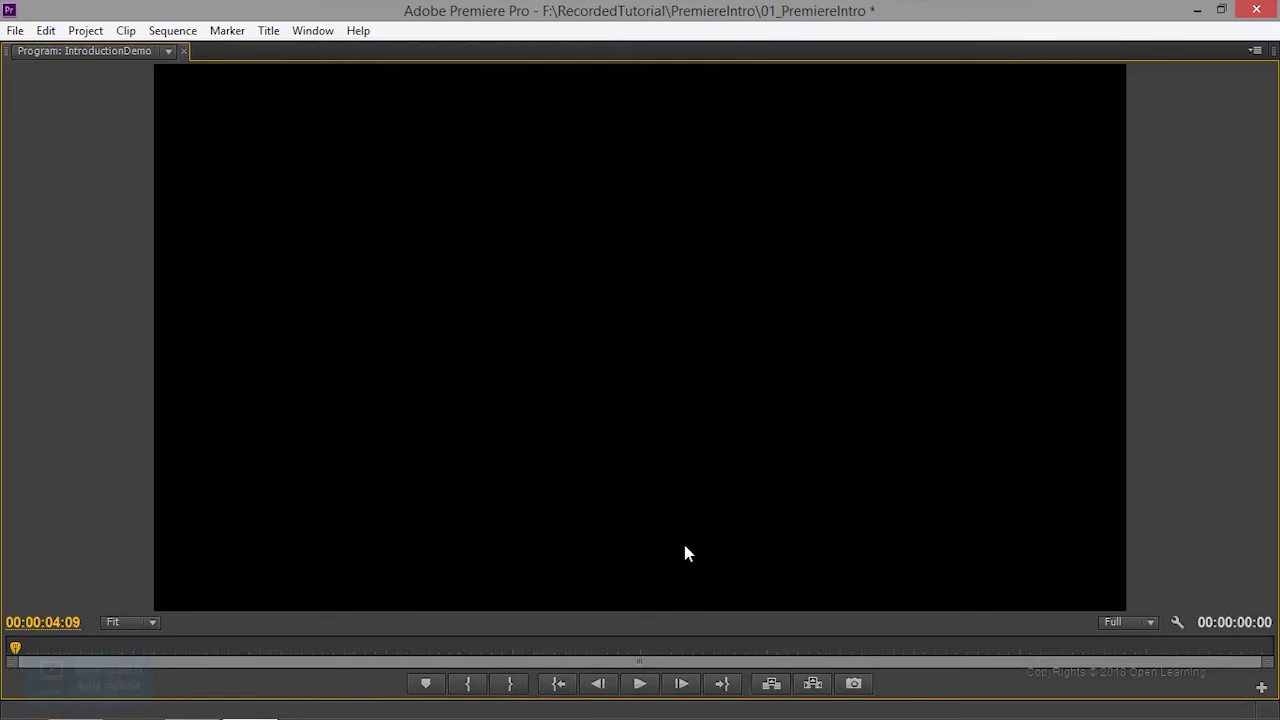
{"action": "key", "text": "grave"}
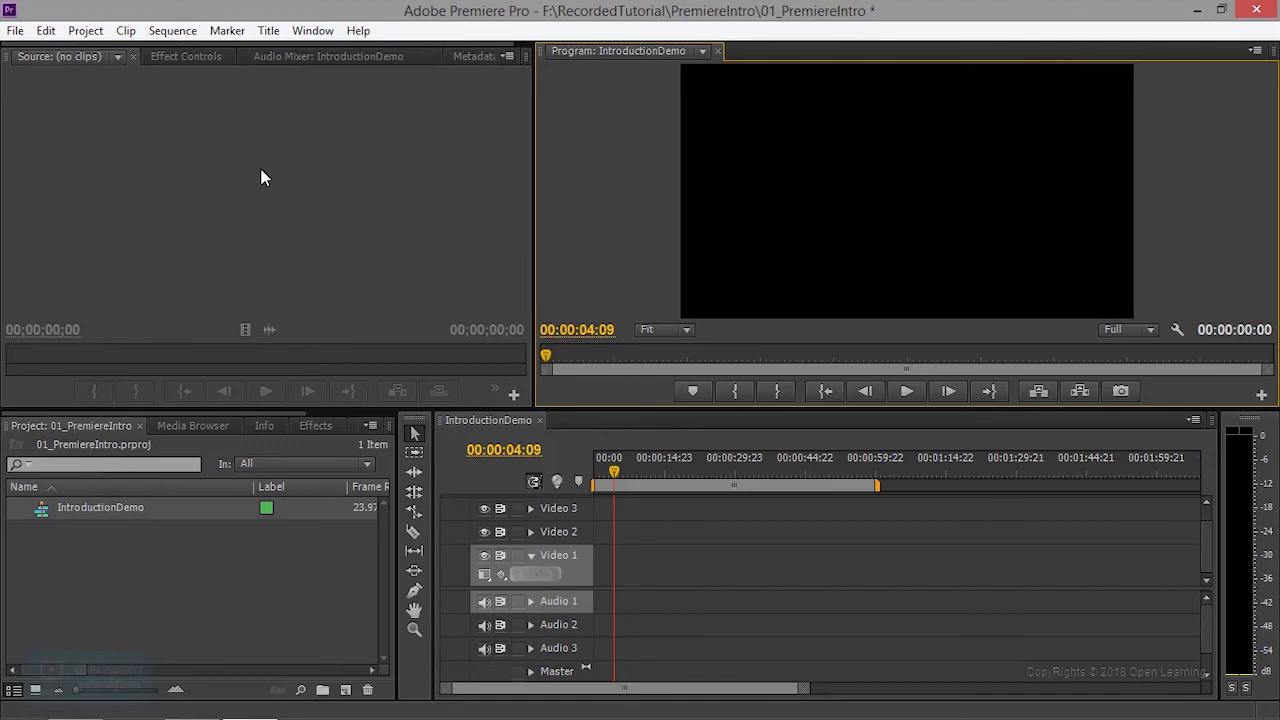
Show the IntroductionDemo Audio Mixer in a taller panel and target the Audio 3 track in the Timeline.
{"action": "left_click", "coordinate": [177, 58]}
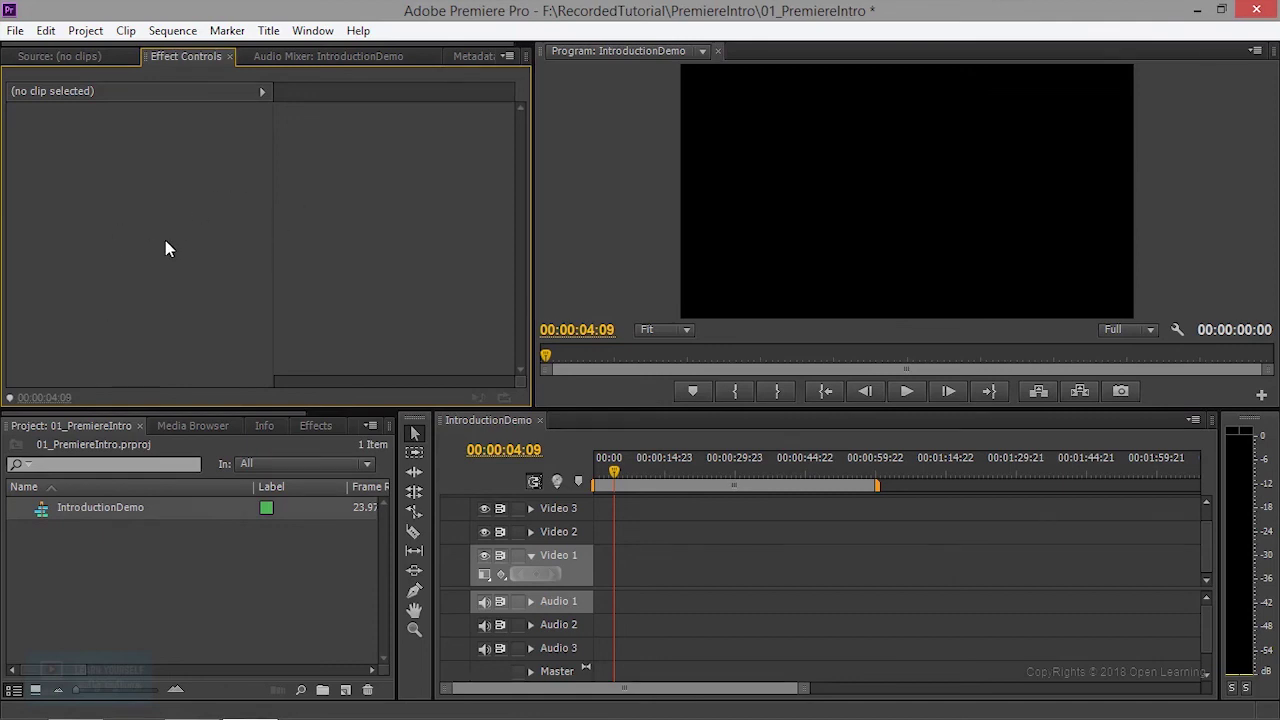
{"action": "left_click", "coordinate": [295, 57]}
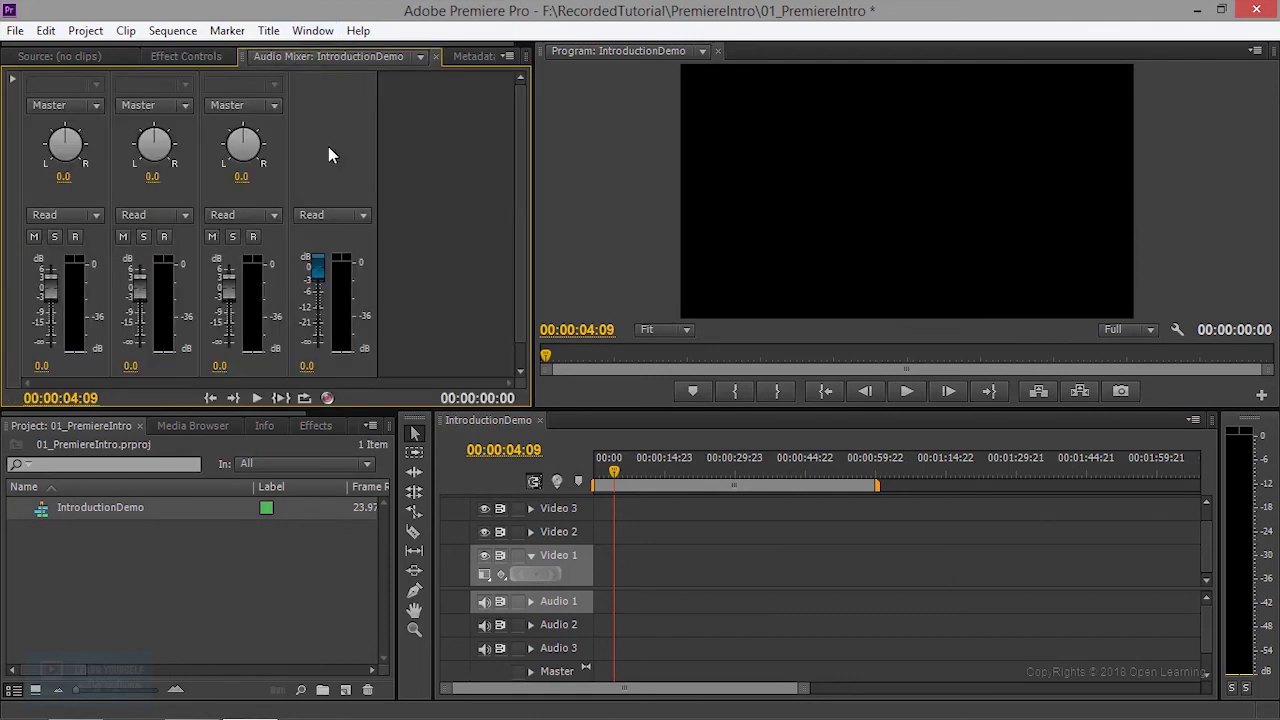
{"action": "left_click_drag", "start_coordinate": [684, 408], "coordinate": [684, 349]}
{"action": "scroll", "coordinate": [333, 255], "scroll_direction": "down", "scroll_amount": 2}
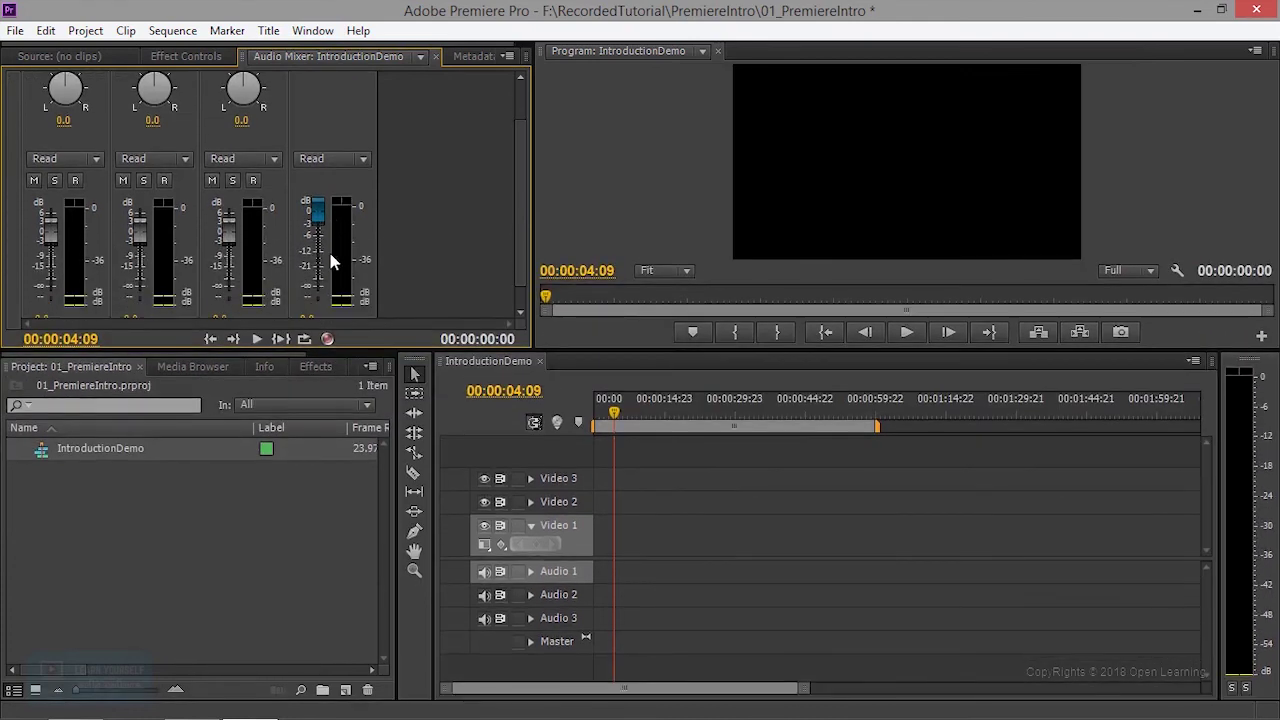
{"action": "scroll", "coordinate": [333, 262], "scroll_direction": "down", "scroll_amount": 1}
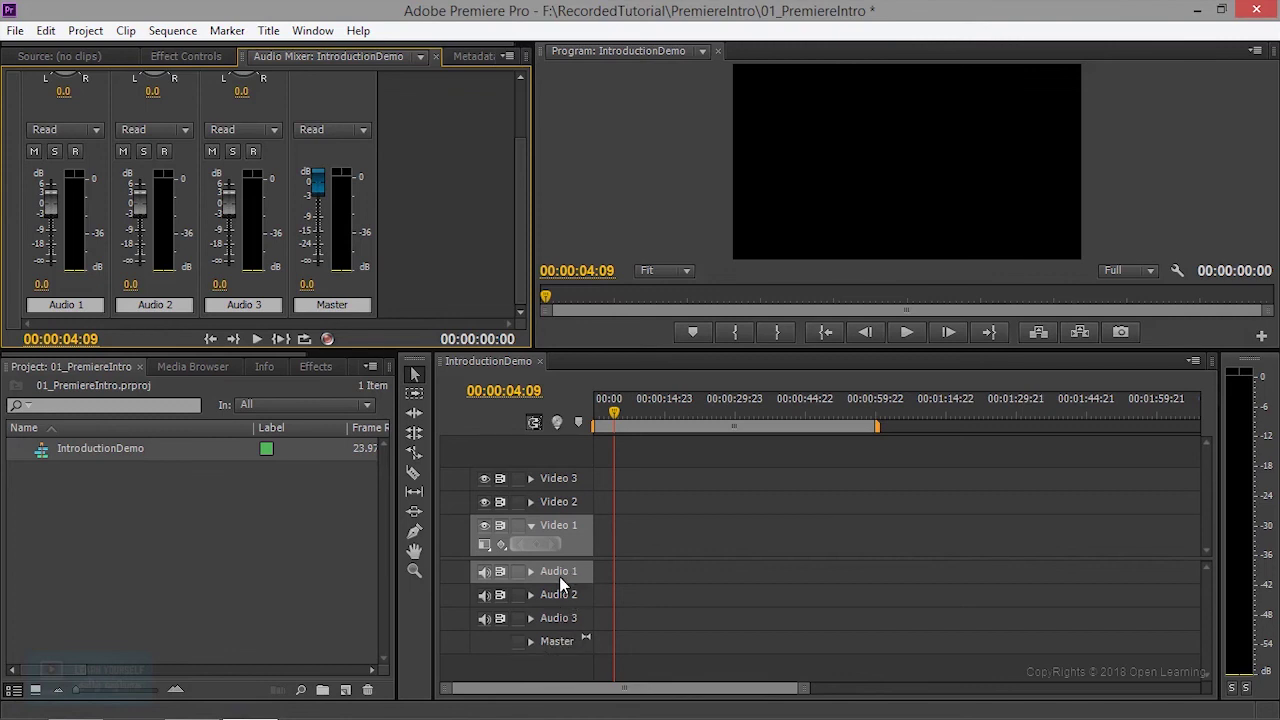
{"action": "left_click", "coordinate": [564, 624]}
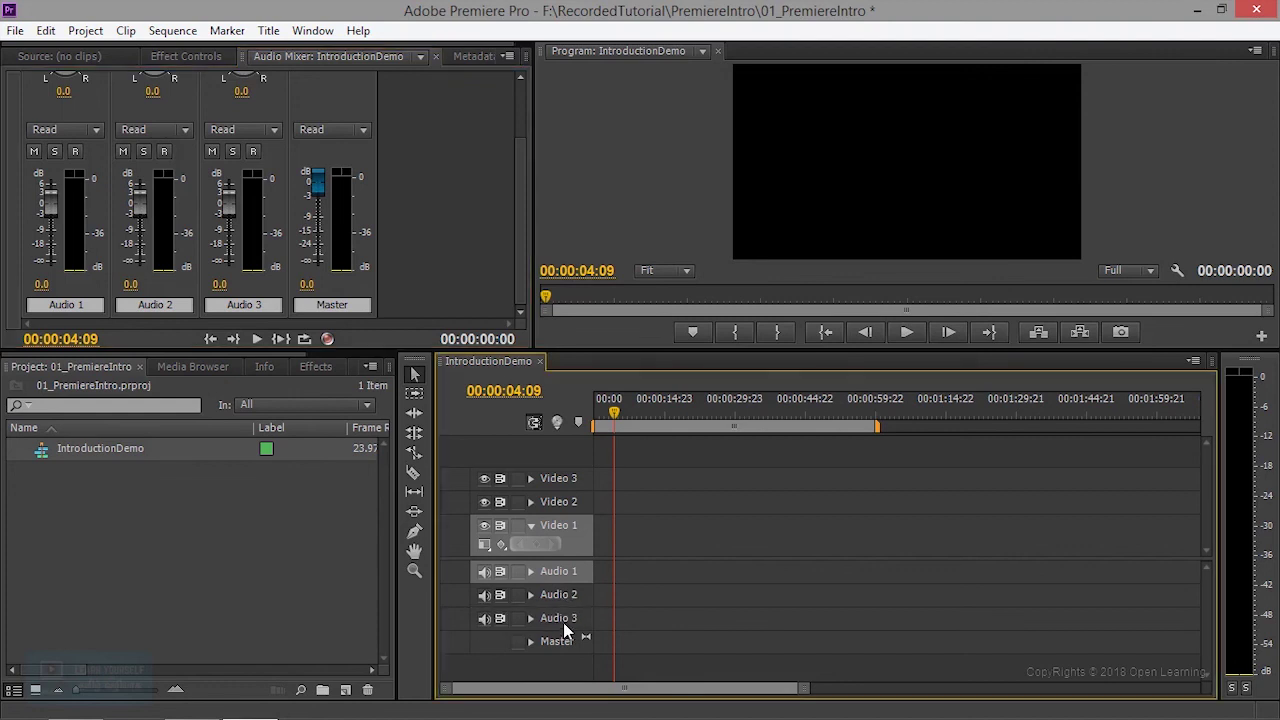
{"action": "left_click", "coordinate": [563, 622]}
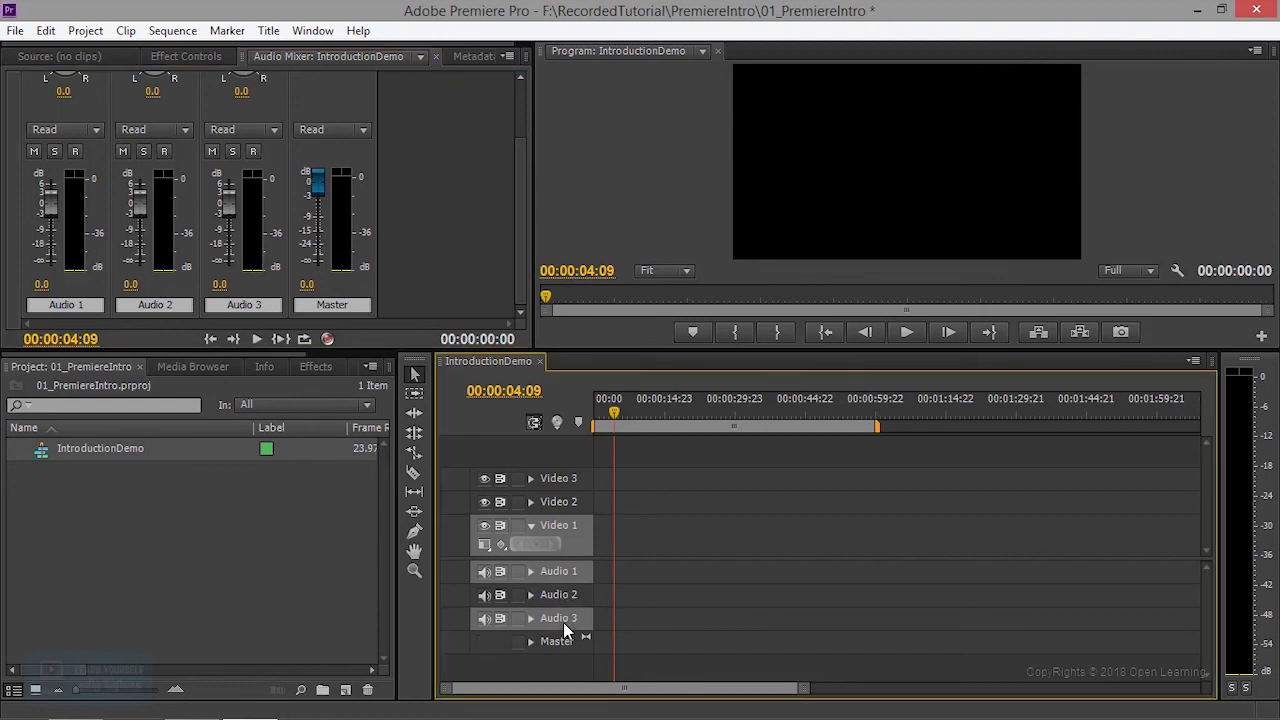